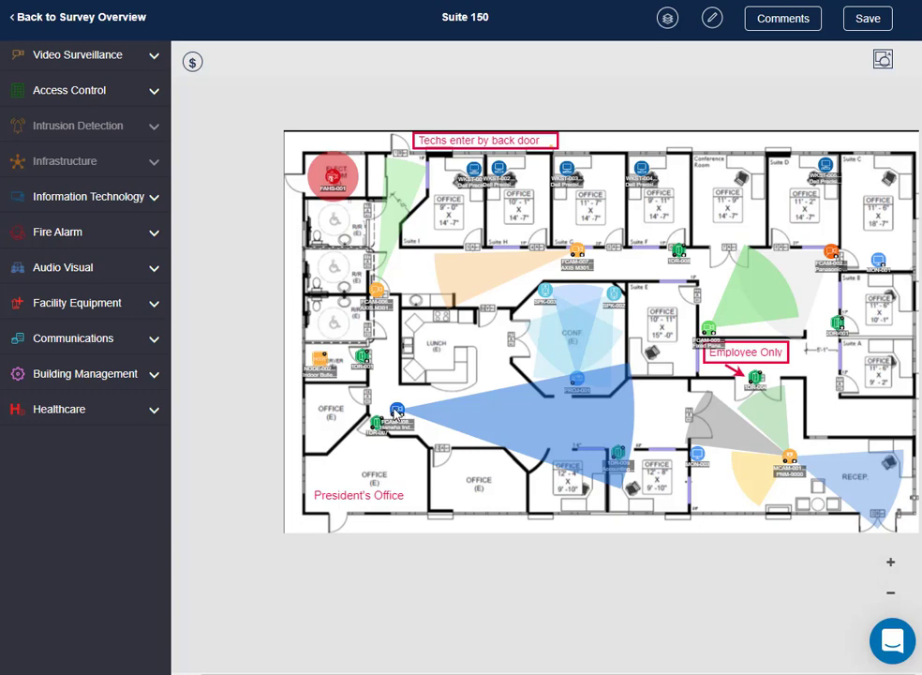
- Review the element profile options and attributes of the Hanwha fixed camera near the President's Office, keeping the Hanwha 5MP Indoor Vari-focal profile
{"action": "left_click", "coordinate": [397, 411]}
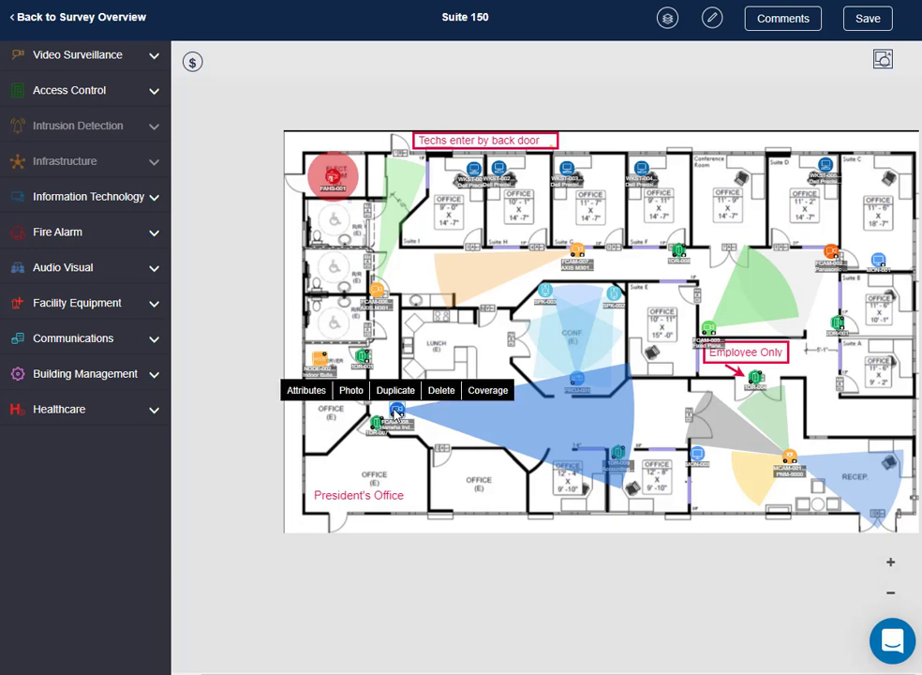
{"action": "left_click", "coordinate": [321, 392]}
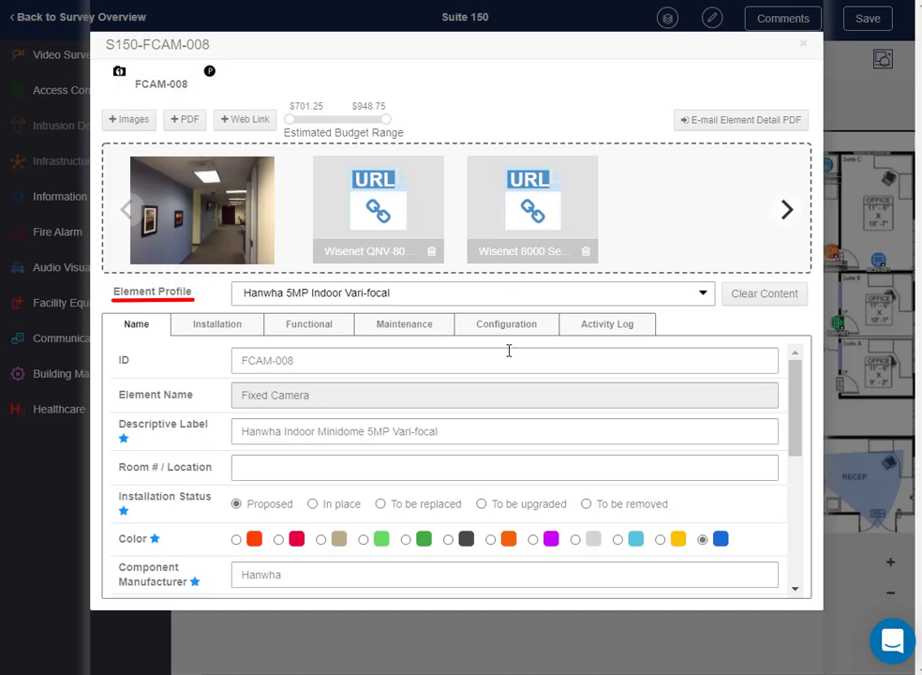
{"action": "left_click", "coordinate": [703, 294]}
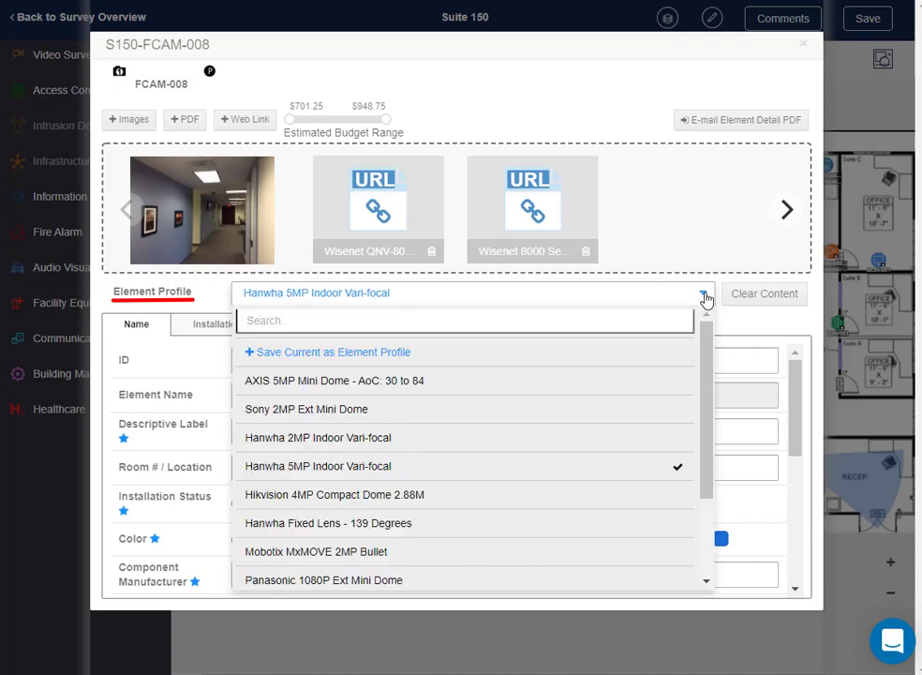
{"action": "left_click", "coordinate": [671, 473]}
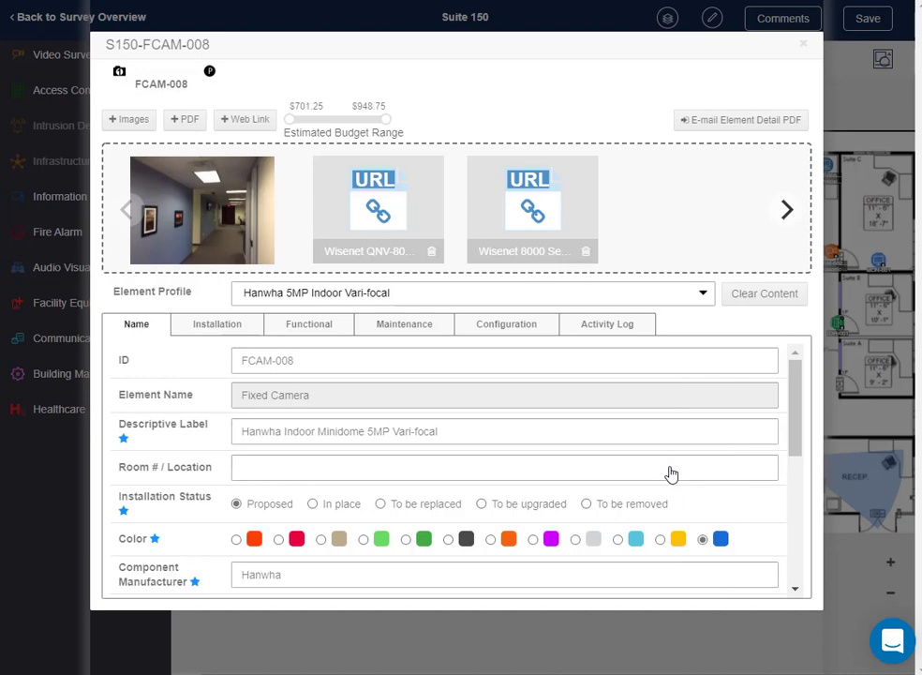
{"action": "scroll", "coordinate": [671, 474], "scroll_direction": "down", "scroll_amount": 2}
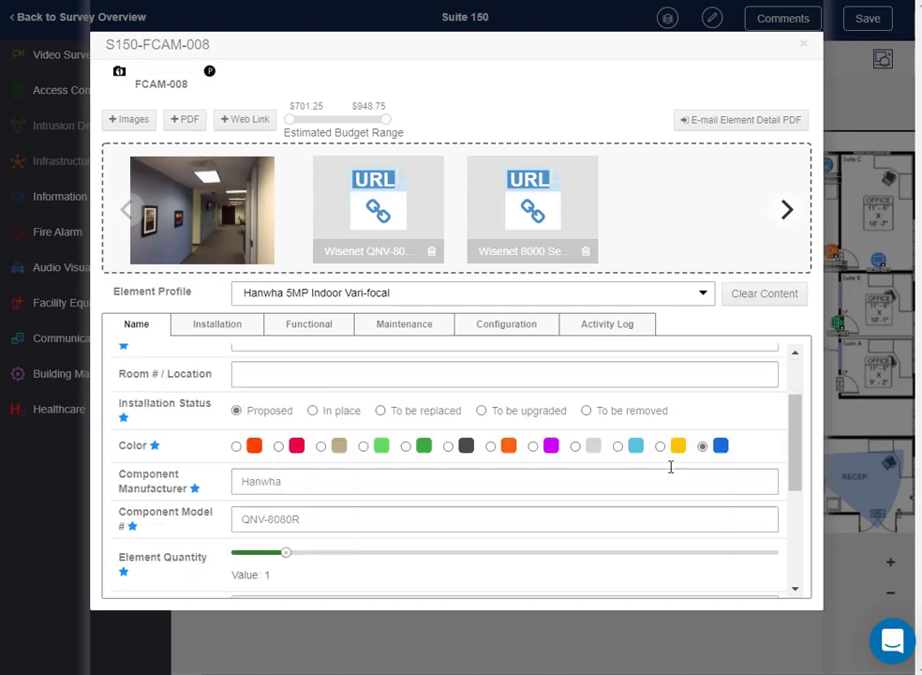
{"action": "scroll", "coordinate": [671, 467], "scroll_direction": "down", "scroll_amount": 2}
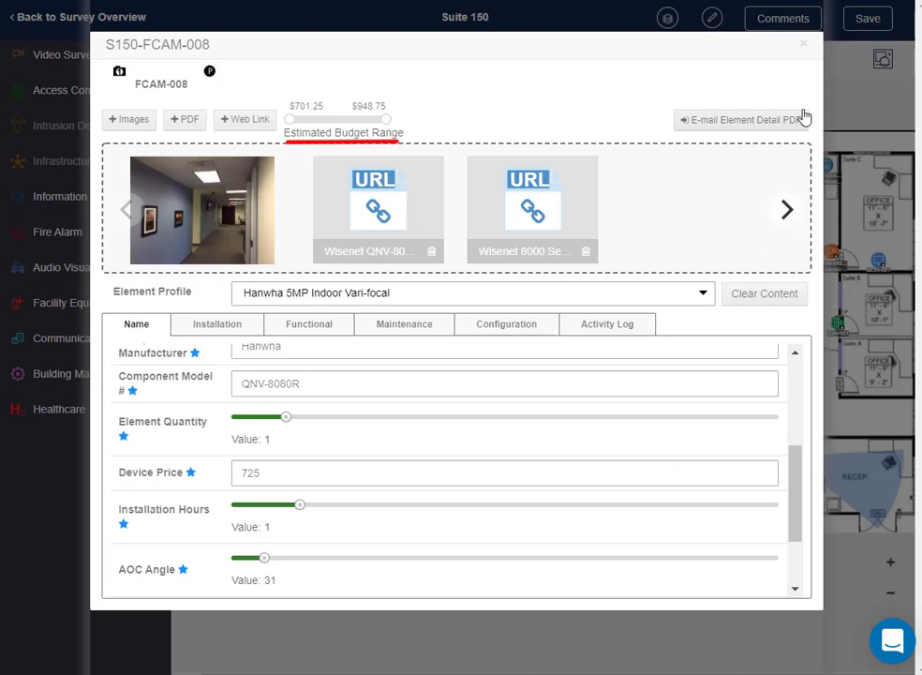
{"action": "left_click", "coordinate": [803, 45]}
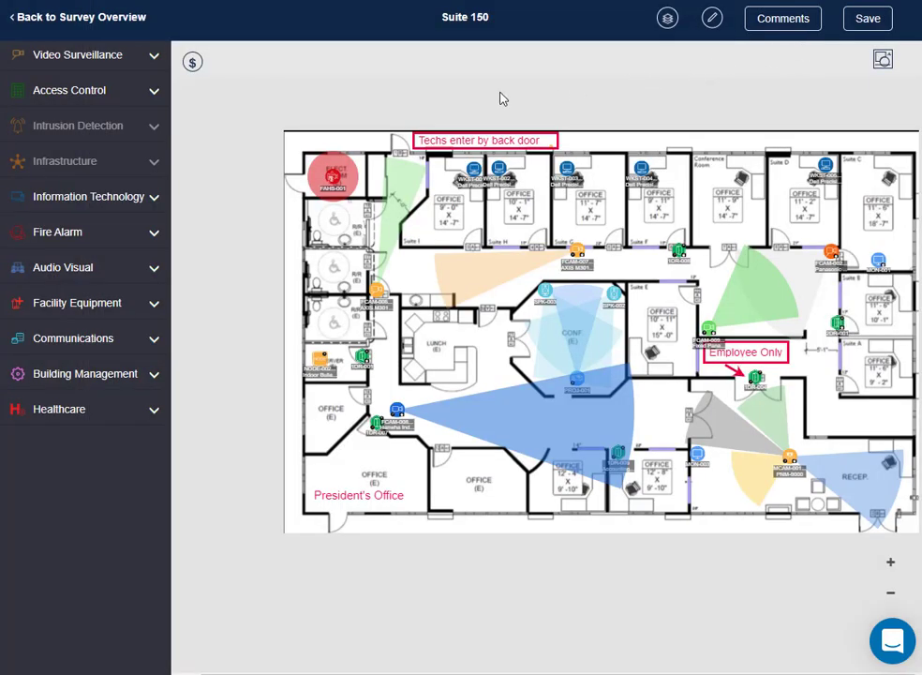
- Place an Access Control Single Door element at the Suite G office door and assign it the Inside Door Package profile
{"action": "left_click", "coordinate": [155, 91]}
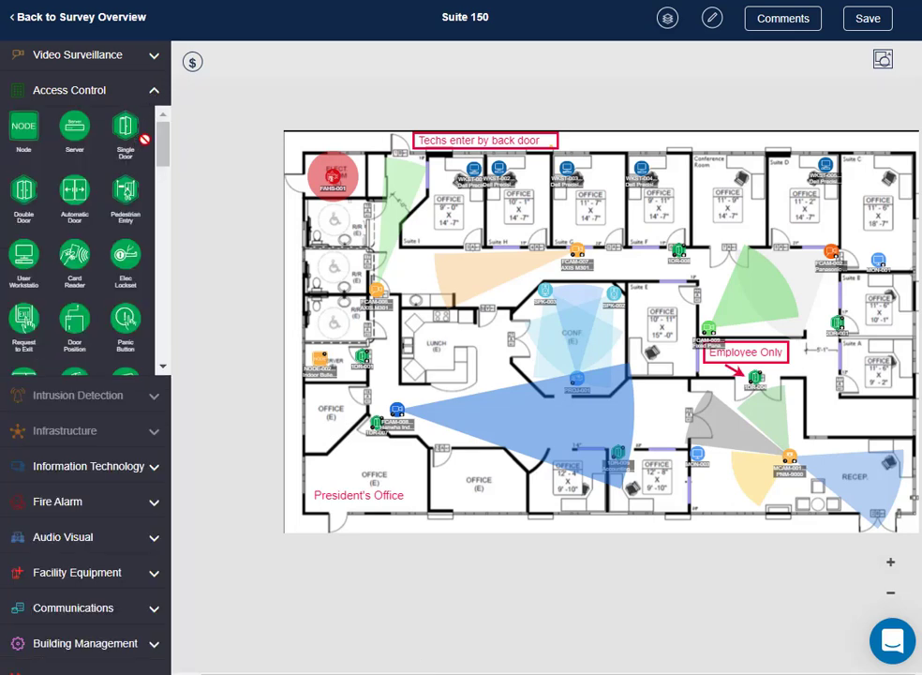
{"action": "left_click_drag", "start_coordinate": [142, 137], "coordinate": [607, 230]}
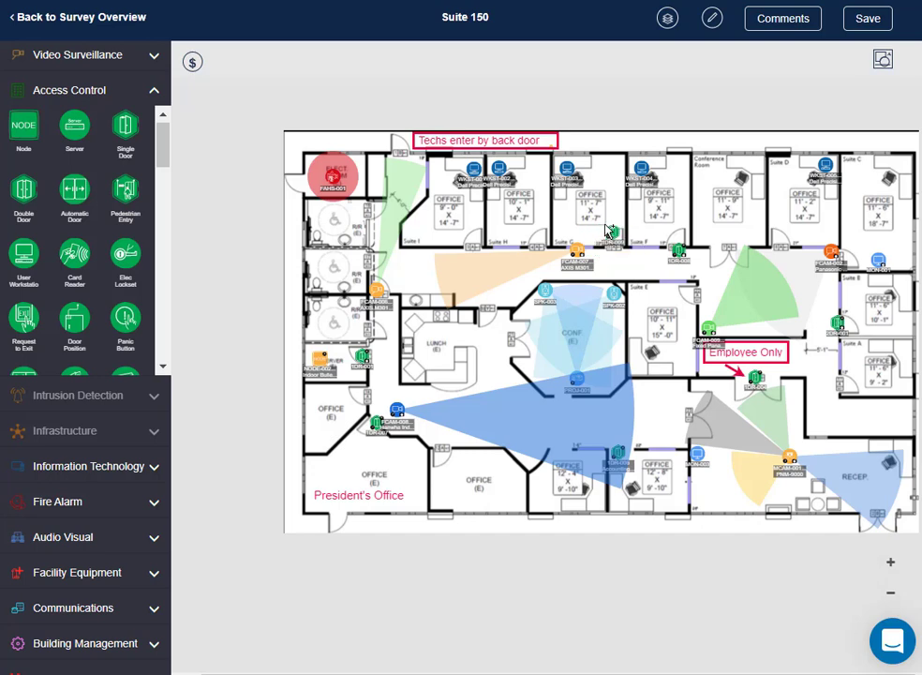
{"action": "left_click", "coordinate": [609, 232]}
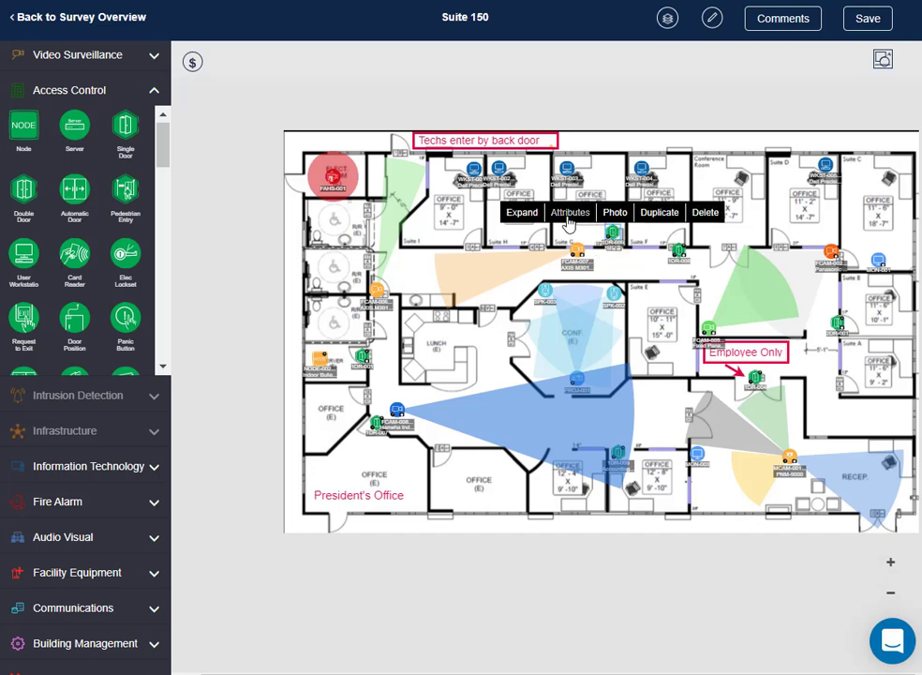
{"action": "left_click", "coordinate": [569, 215]}
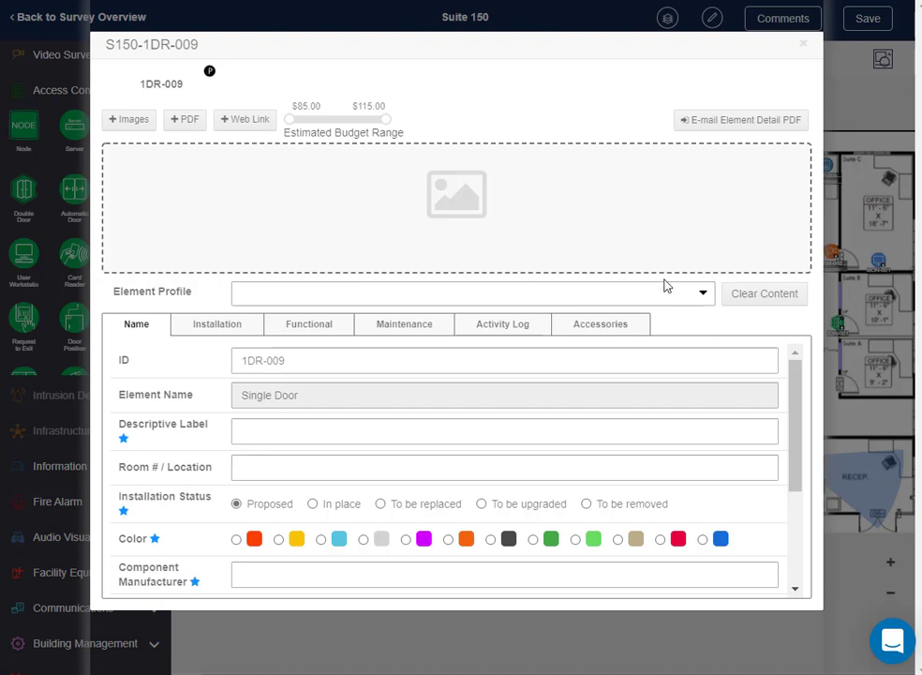
{"action": "left_click", "coordinate": [701, 293]}
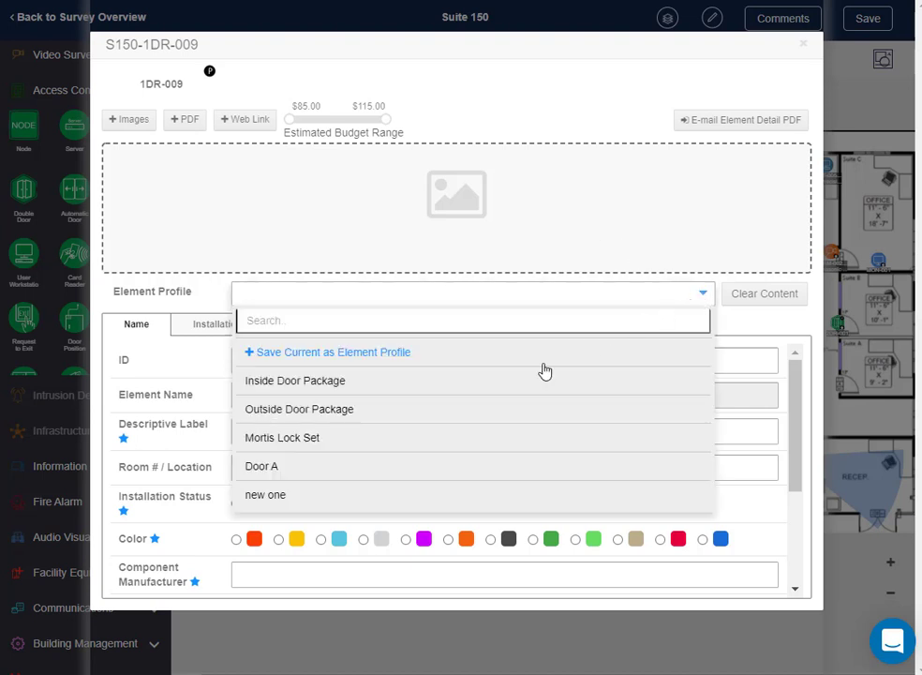
{"action": "left_click", "coordinate": [497, 382]}
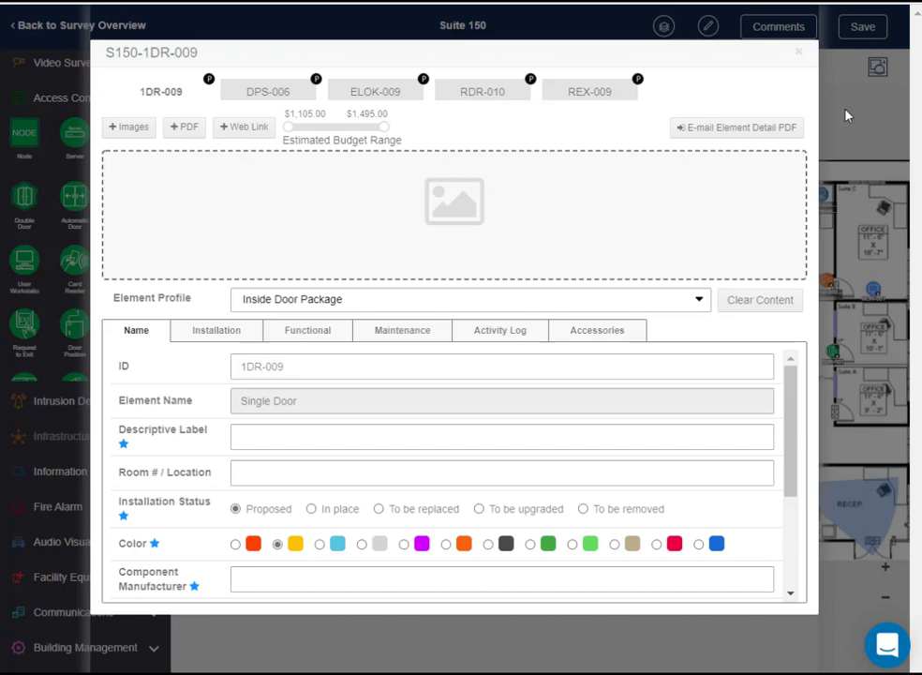
{"action": "left_click", "coordinate": [799, 54]}
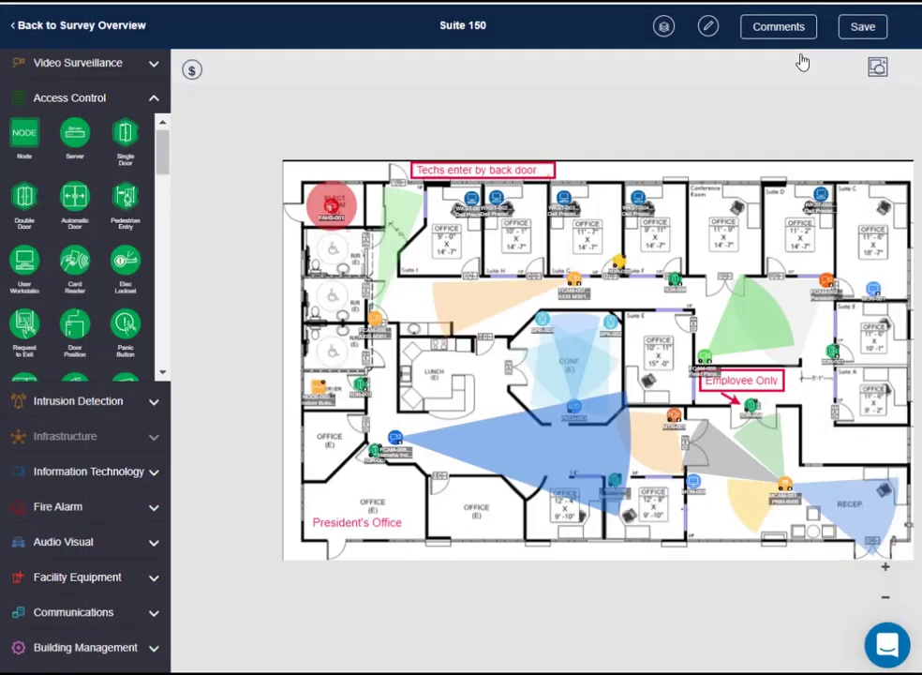
- Return to the site list and open the Element Profile settings in team management
{"action": "left_click", "coordinate": [108, 24]}
{"action": "left_click", "coordinate": [60, 28]}
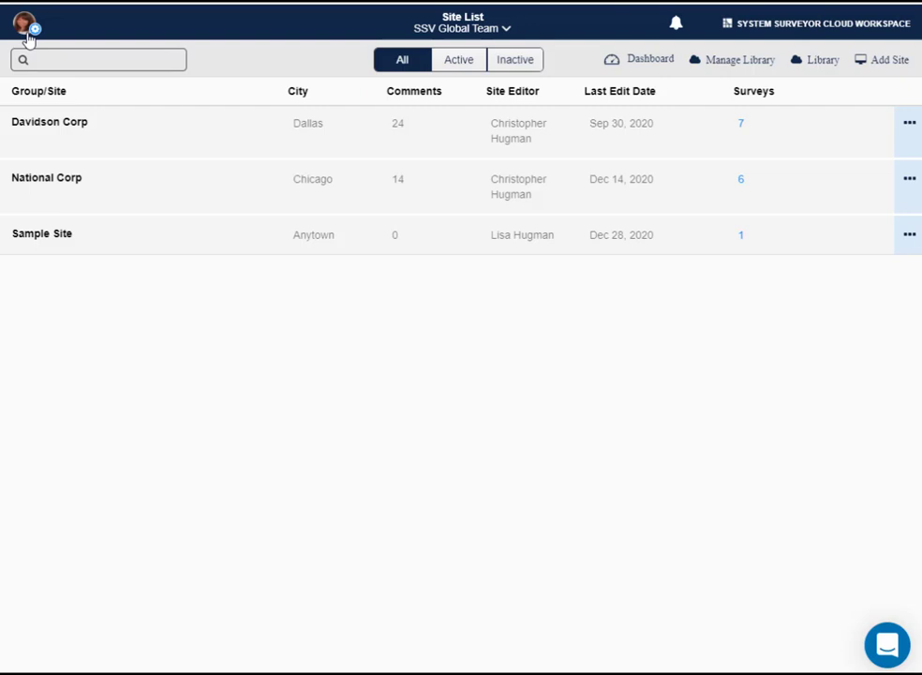
{"action": "left_click", "coordinate": [26, 26]}
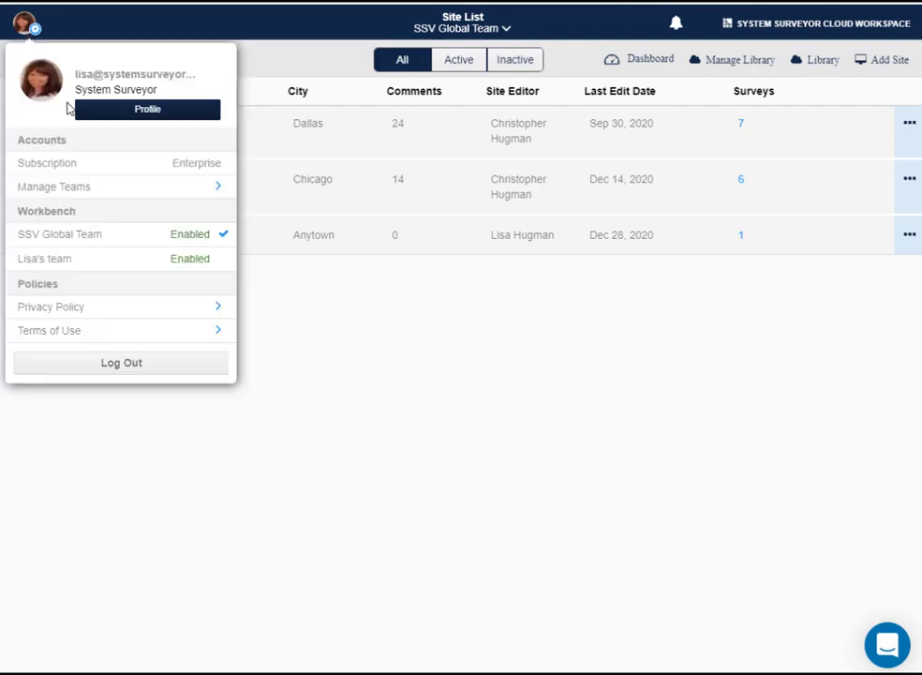
{"action": "left_click", "coordinate": [98, 191]}
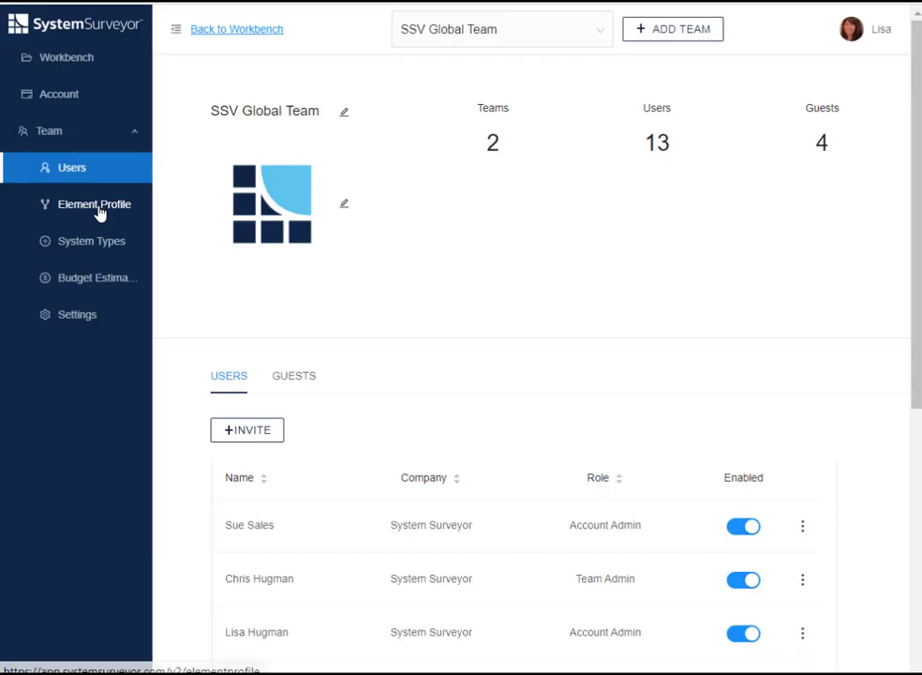
{"action": "left_click", "coordinate": [99, 210]}
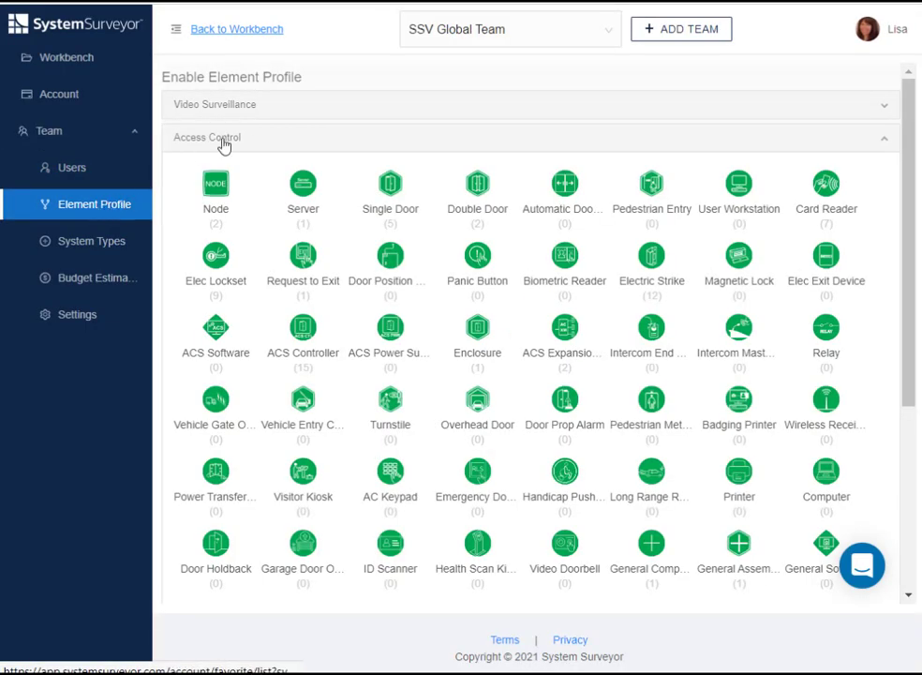
- Open the Video Surveillance Fixed Camera profiles and examine the existing profiles and their attributes
{"action": "left_click", "coordinate": [259, 115]}
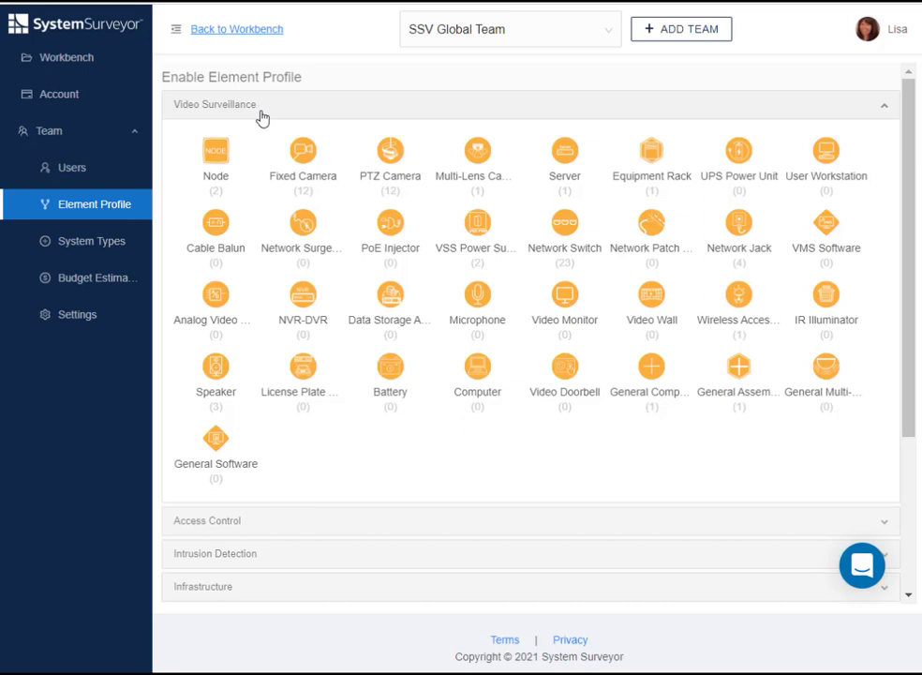
{"action": "left_click", "coordinate": [310, 156]}
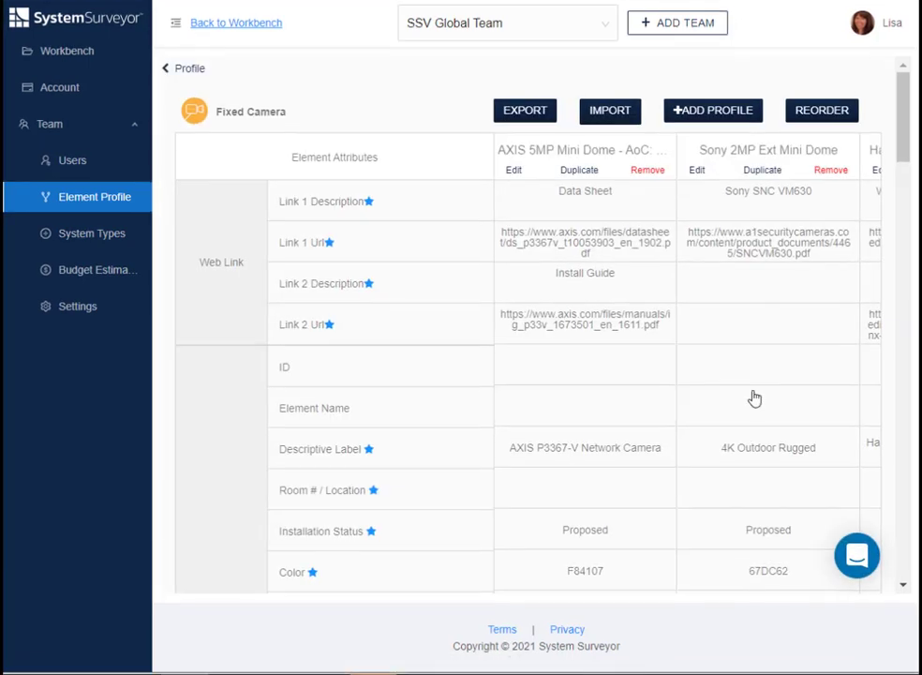
{"action": "left_click_drag", "start_coordinate": [755, 397], "coordinate": [575, 401]}
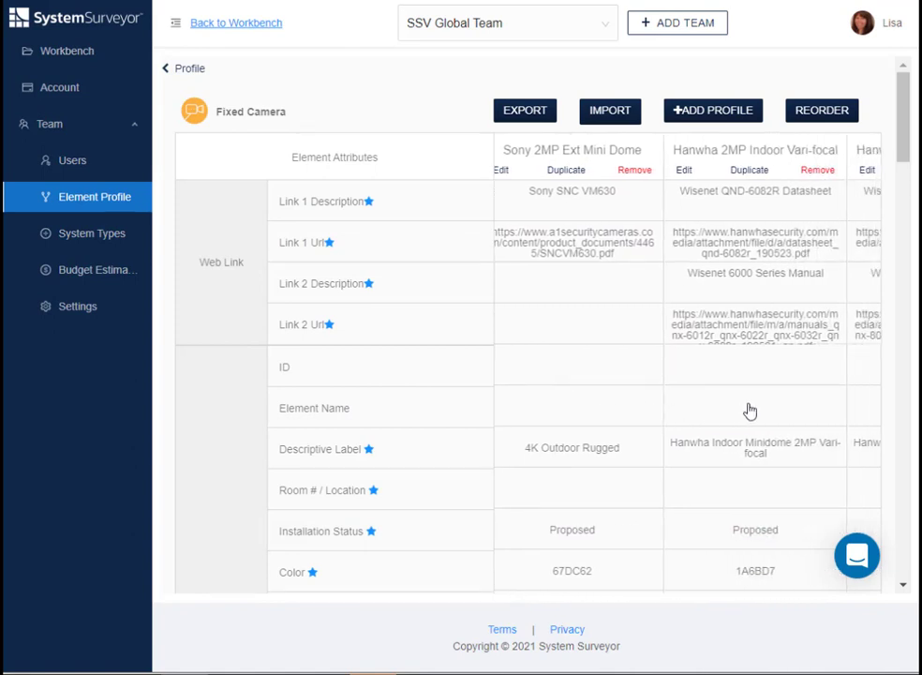
{"action": "left_click_drag", "start_coordinate": [792, 406], "coordinate": [545, 412]}
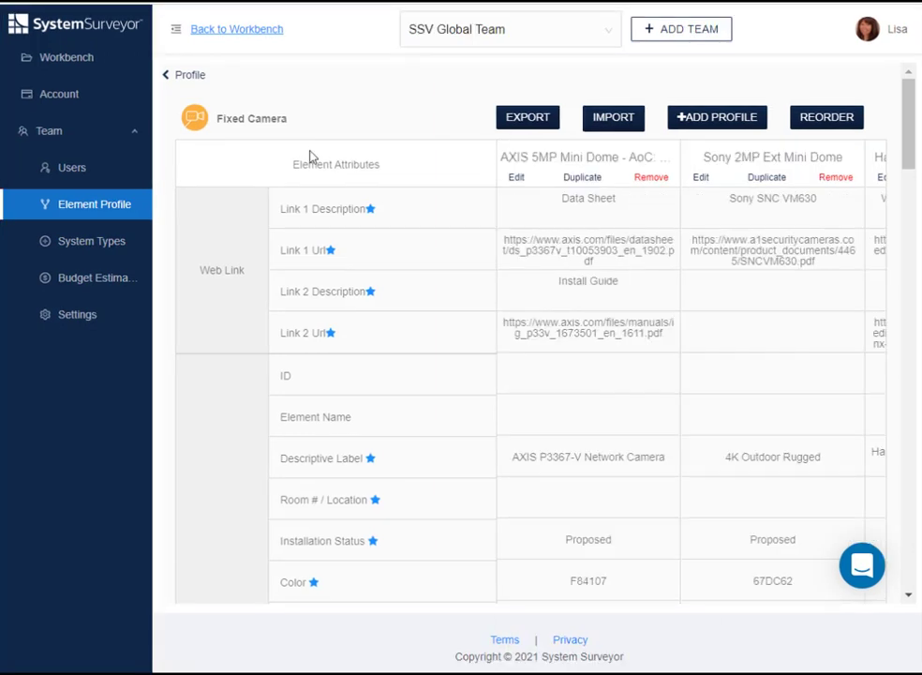
- Start a new Fixed Camera profile with component manufacturer Hanwha and component model number HW56
{"action": "left_click", "coordinate": [729, 127]}
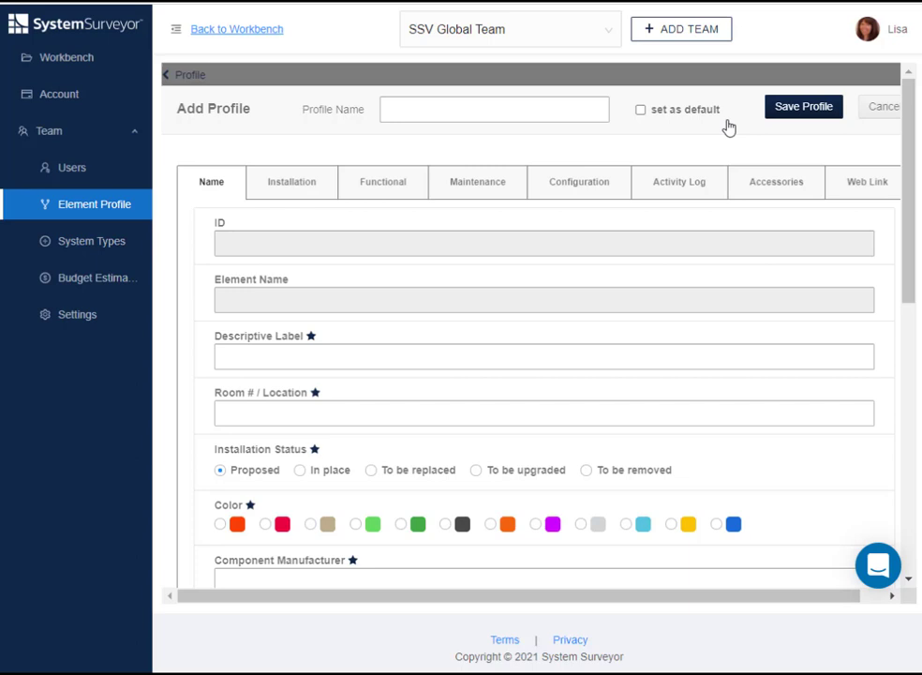
{"action": "left_click", "coordinate": [230, 576]}
{"action": "scroll", "coordinate": [187, 556], "scroll_direction": "down", "scroll_amount": 3}
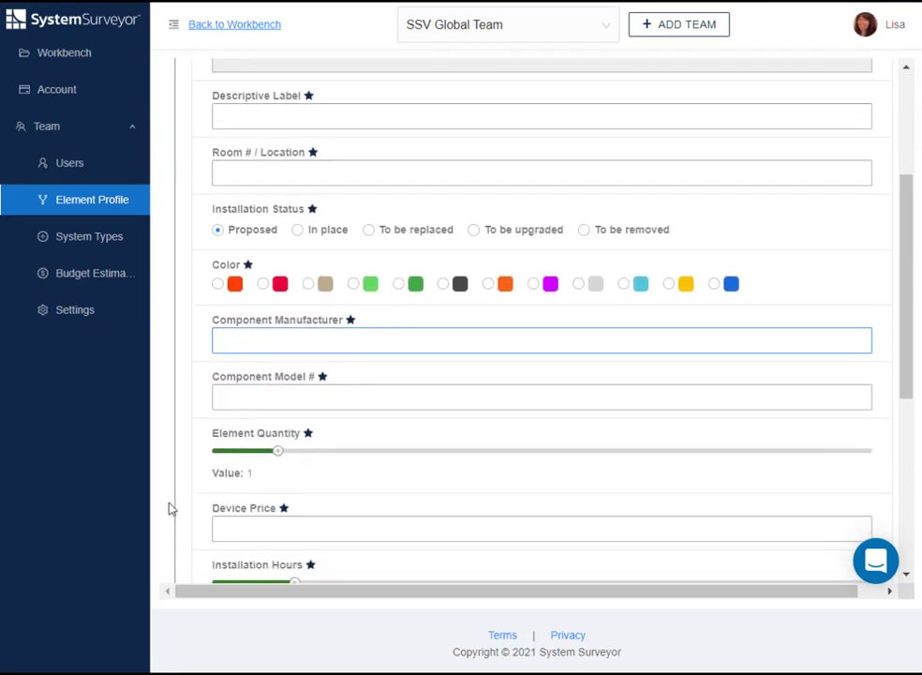
{"action": "type", "text": "Hanwha"}
{"action": "key", "text": "Tab"}
{"action": "type", "text": "HW56"}
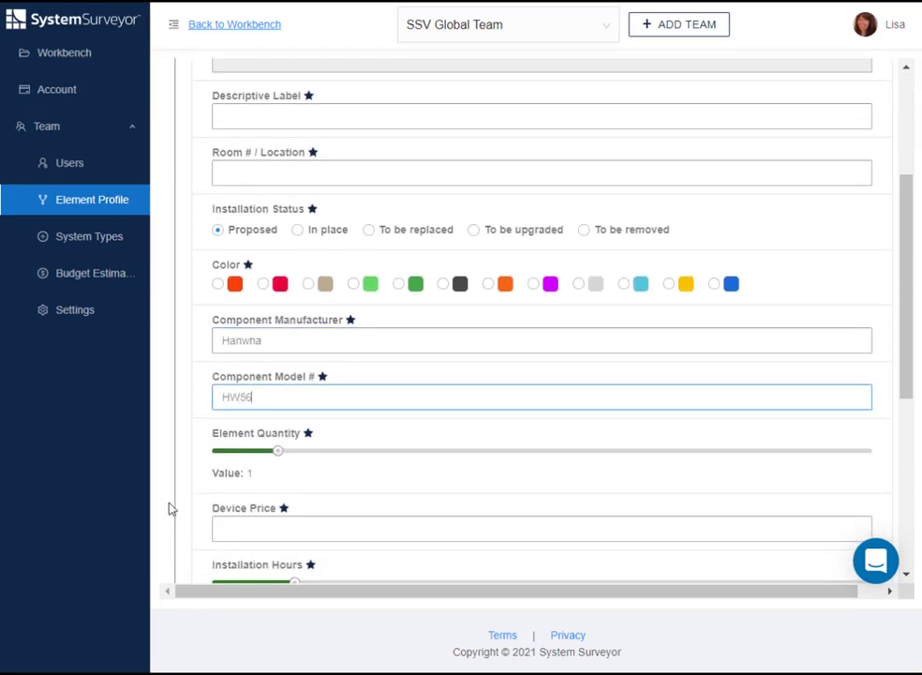
- Set the new camera profile's color to blue and its device price to 500
{"action": "left_click", "coordinate": [714, 285]}
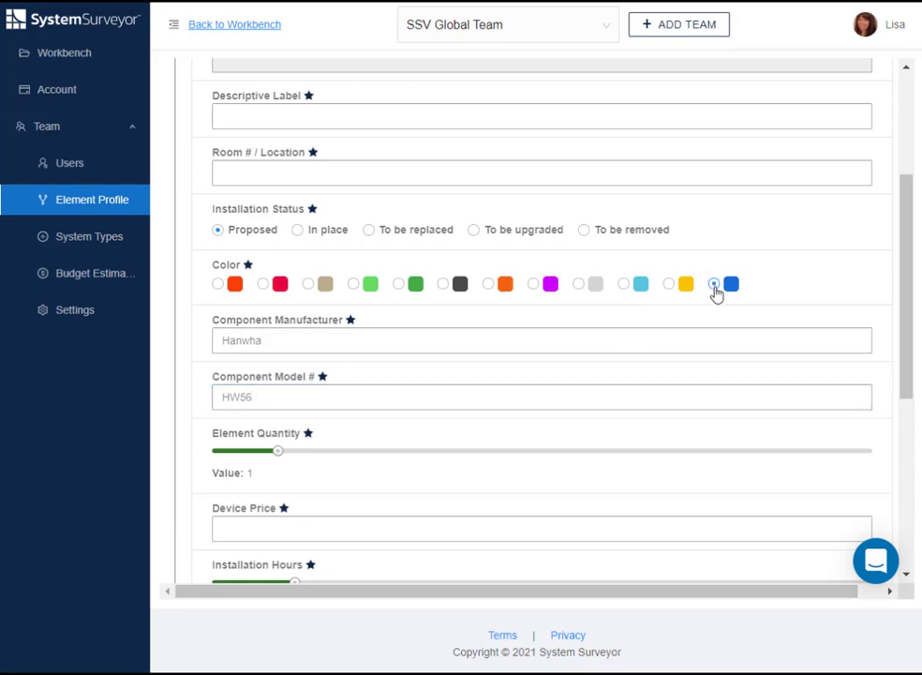
{"action": "left_click", "coordinate": [225, 533]}
{"action": "type", "text": "500"}
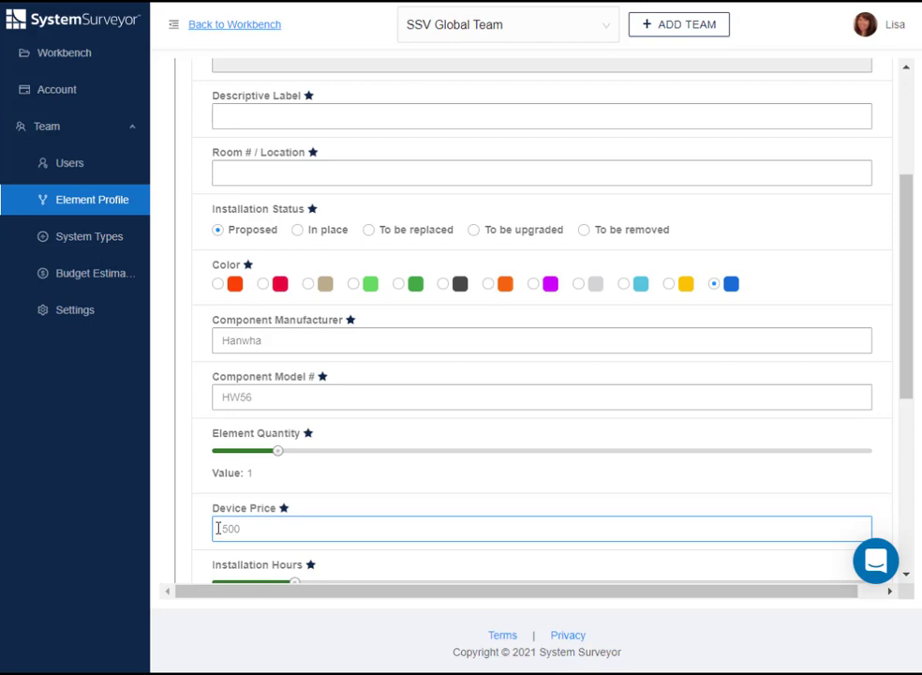
- In the new profile's functional attributes, set the camera style to Dome and the camera resolution to 1080p (2MP)
{"action": "scroll", "coordinate": [224, 521], "scroll_direction": "up", "scroll_amount": 2}
{"action": "scroll", "coordinate": [224, 521], "scroll_direction": "up", "scroll_amount": 1}
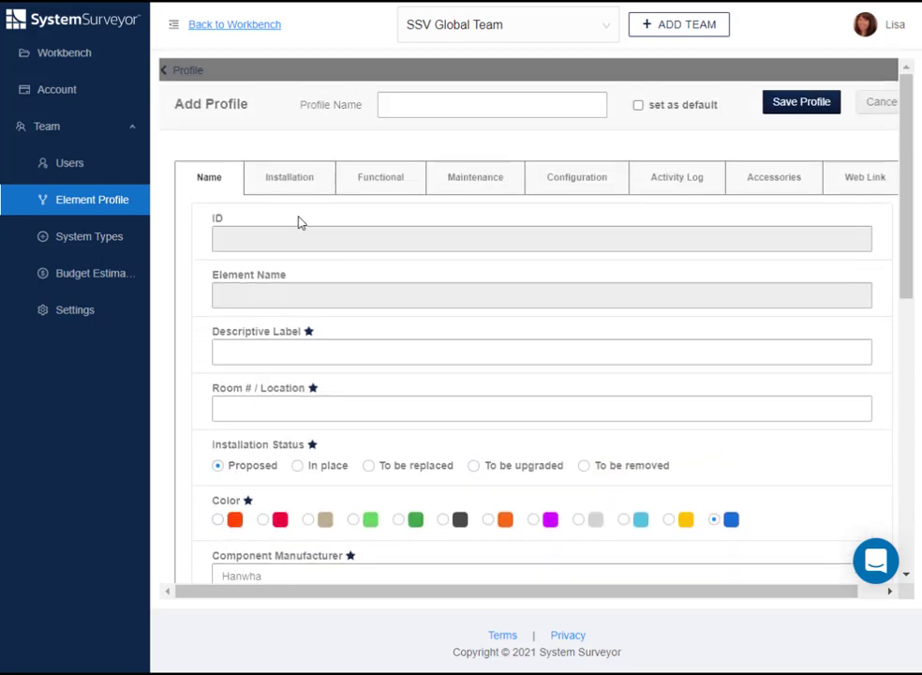
{"action": "left_click", "coordinate": [378, 187]}
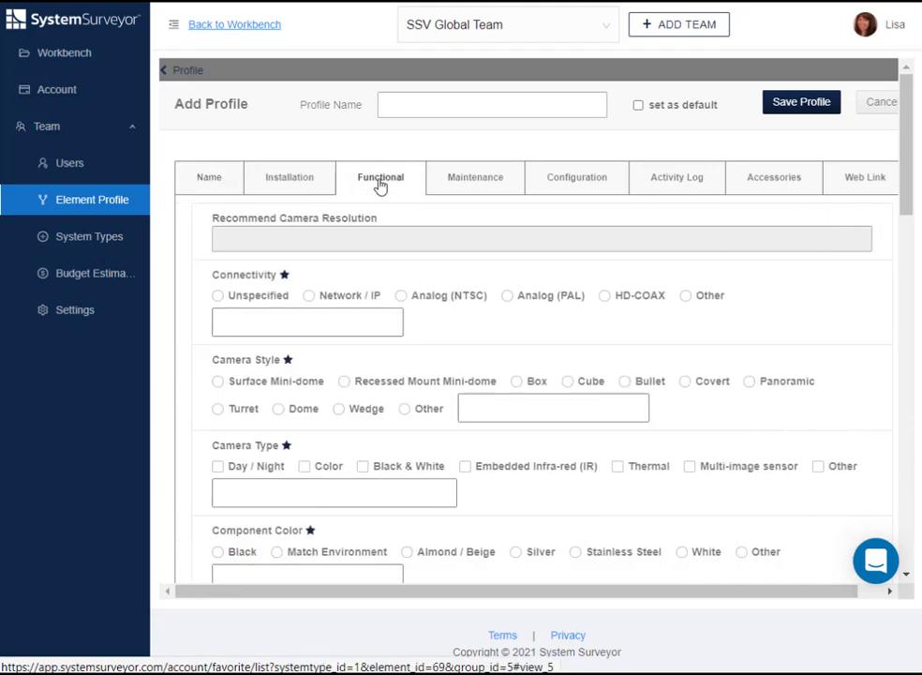
{"action": "left_click", "coordinate": [290, 409]}
{"action": "scroll", "coordinate": [289, 409], "scroll_direction": "down", "scroll_amount": 8}
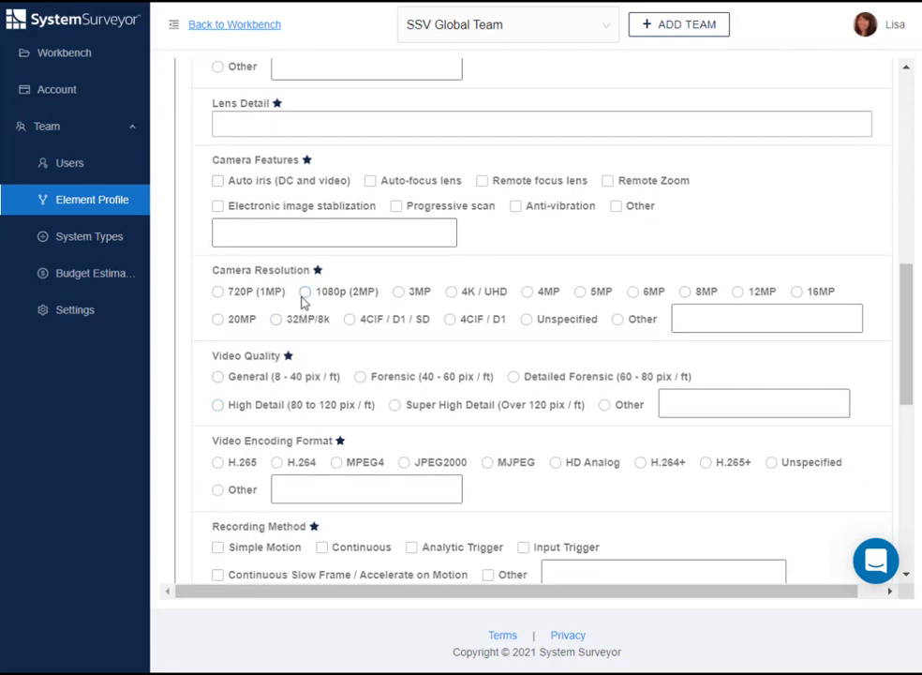
{"action": "left_click", "coordinate": [305, 295]}
- Name the new profile "2MP 1080p Dome Camera"
{"action": "scroll", "coordinate": [306, 298], "scroll_direction": "up", "scroll_amount": 10}
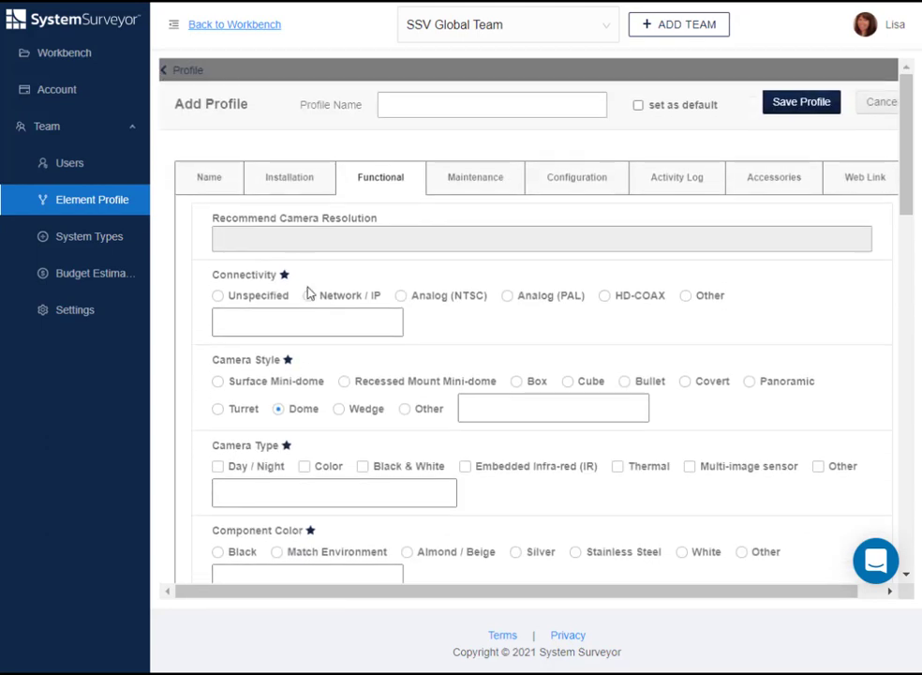
{"action": "left_click", "coordinate": [379, 104]}
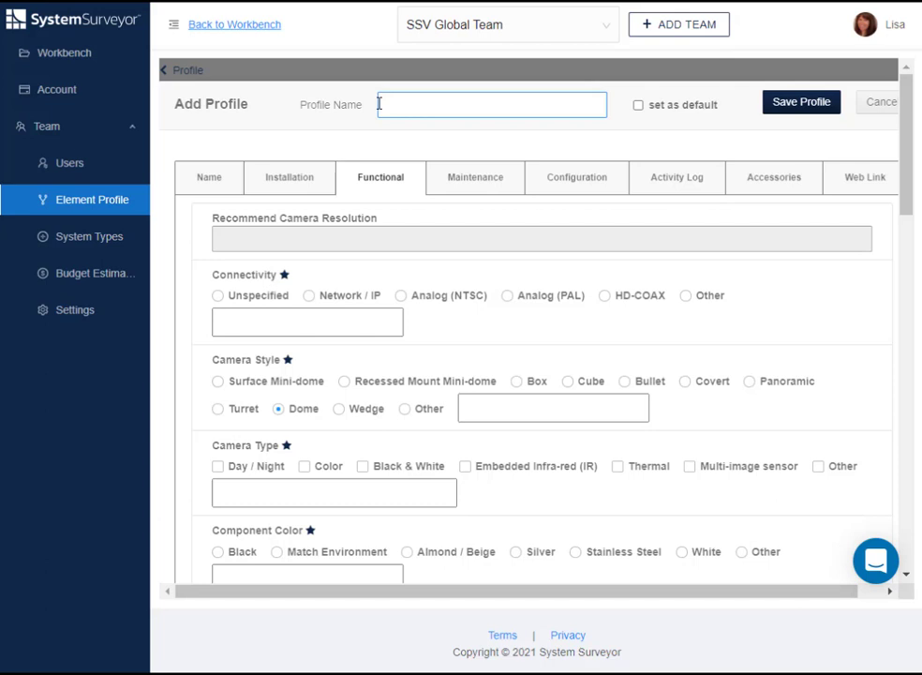
{"action": "left_click", "coordinate": [410, 140]}
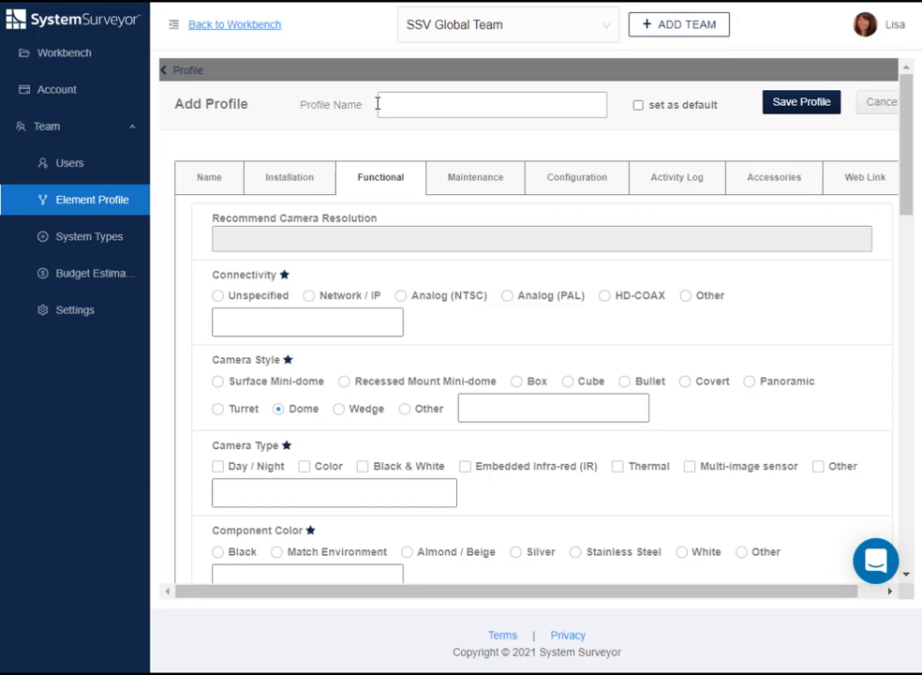
{"action": "left_click", "coordinate": [378, 104]}
{"action": "type", "text": "2MP 1080p Dome Camera"}
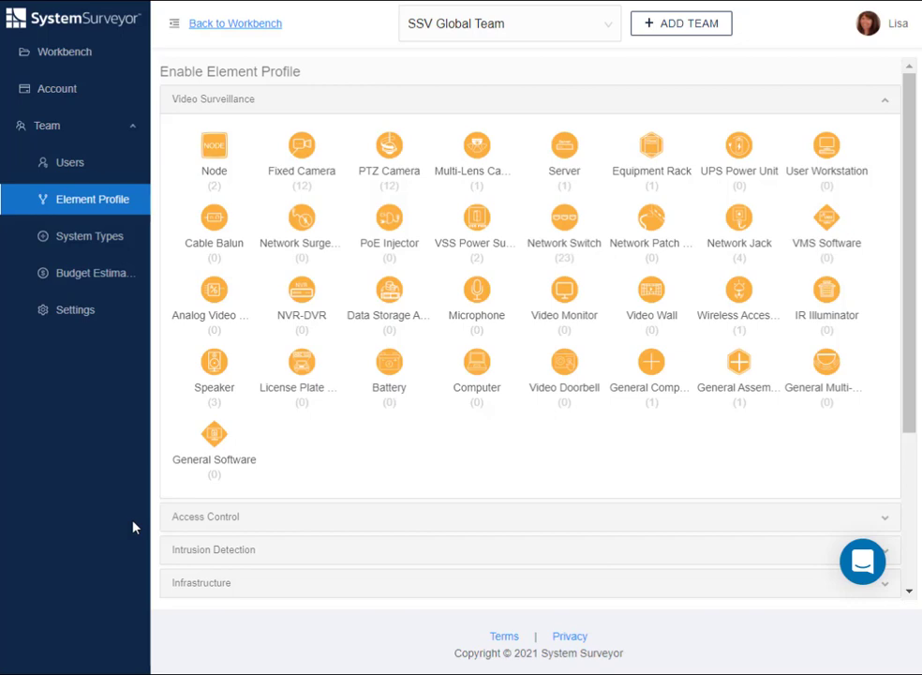
- Display the Access Control elements in the Element Profile settings
{"action": "left_click", "coordinate": [200, 527]}
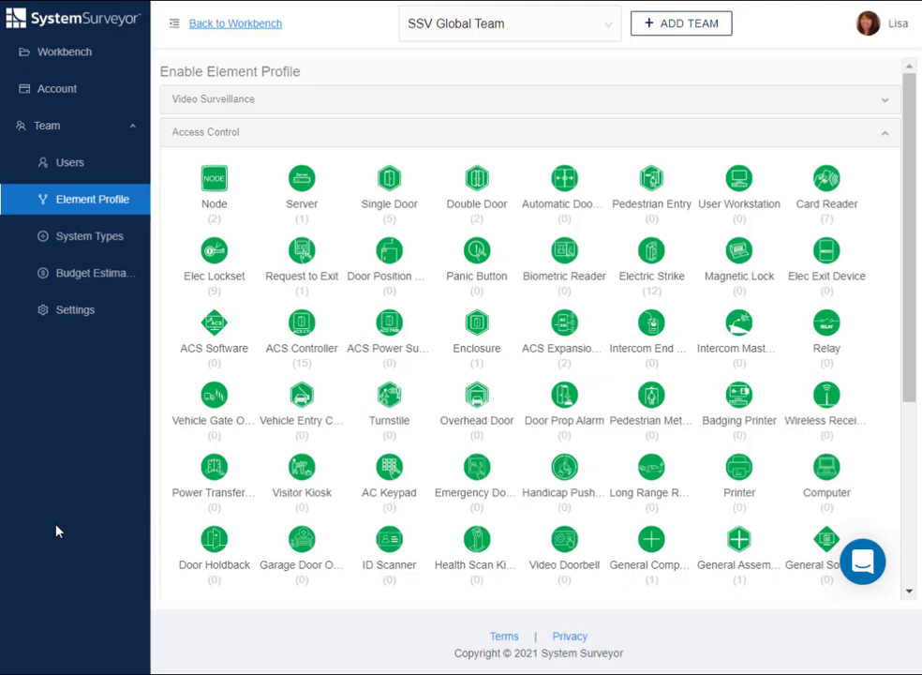
- Start a new element profile for the Single Door element
{"action": "left_click", "coordinate": [389, 178]}
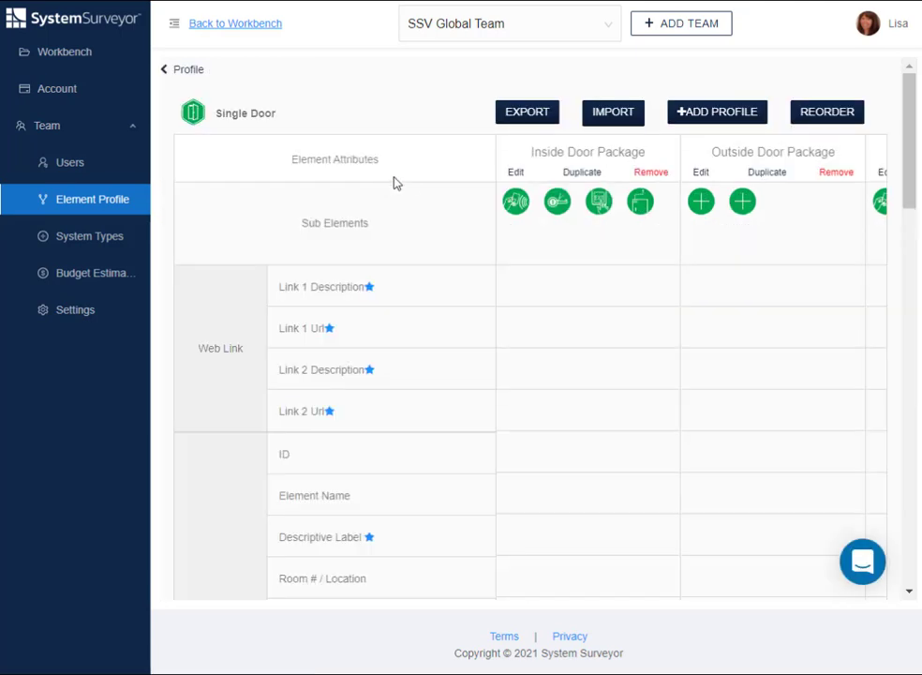
{"action": "left_click", "coordinate": [717, 112]}
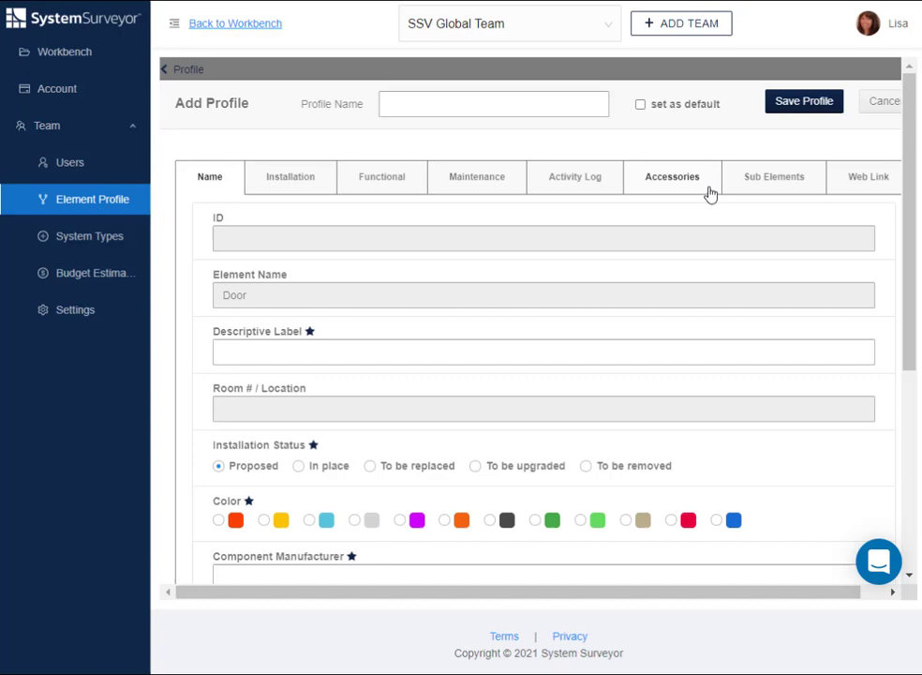
{"action": "scroll", "coordinate": [711, 226], "scroll_direction": "down", "scroll_amount": 3}
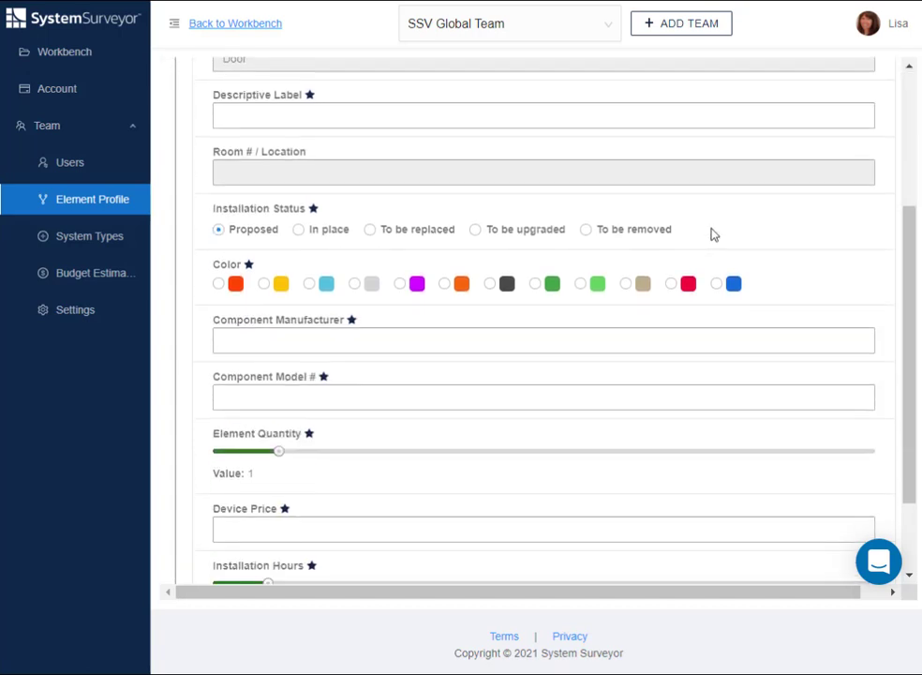
{"action": "scroll", "coordinate": [710, 232], "scroll_direction": "up", "scroll_amount": 3}
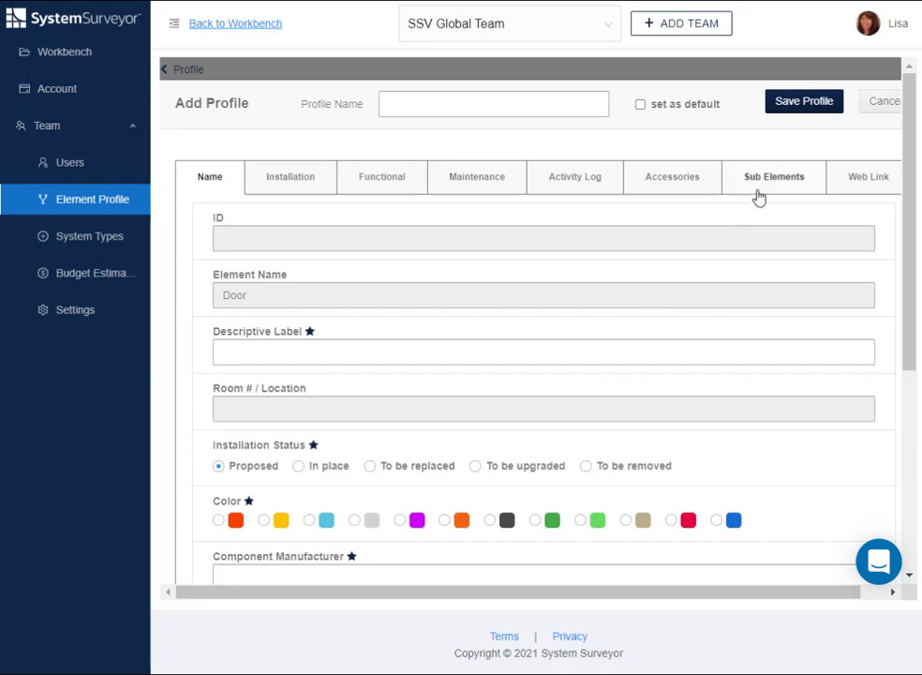
- Attach Card Reader, Elec Lockset, Request to Exit and Door Position sub elements from the Access Control library to the new door profile
{"action": "left_click", "coordinate": [761, 194]}
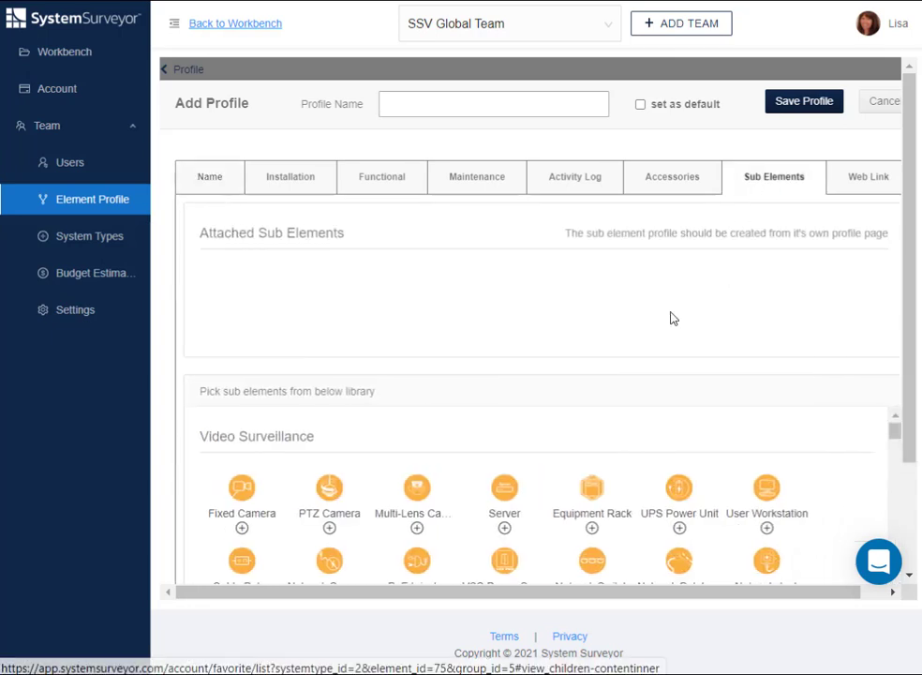
{"action": "scroll", "coordinate": [606, 360], "scroll_direction": "down", "scroll_amount": 5}
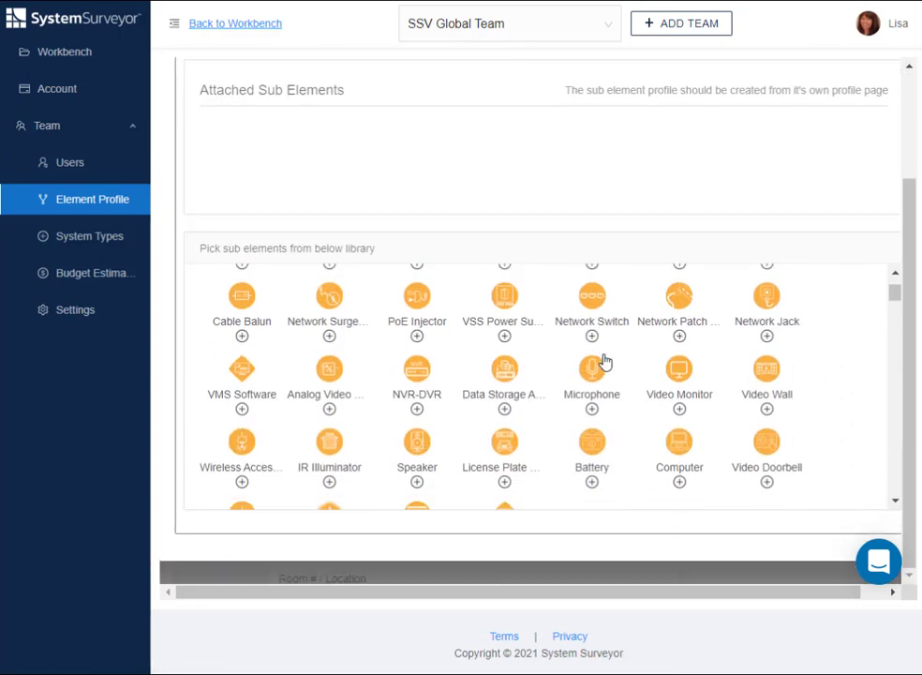
{"action": "scroll", "coordinate": [605, 359], "scroll_direction": "down", "scroll_amount": 5}
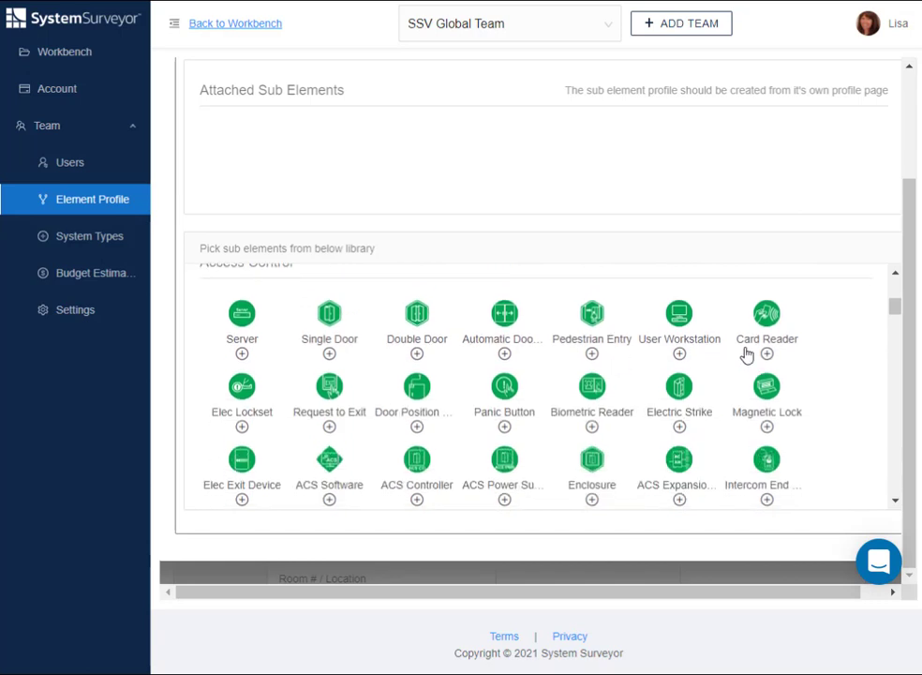
{"action": "left_click", "coordinate": [766, 353]}
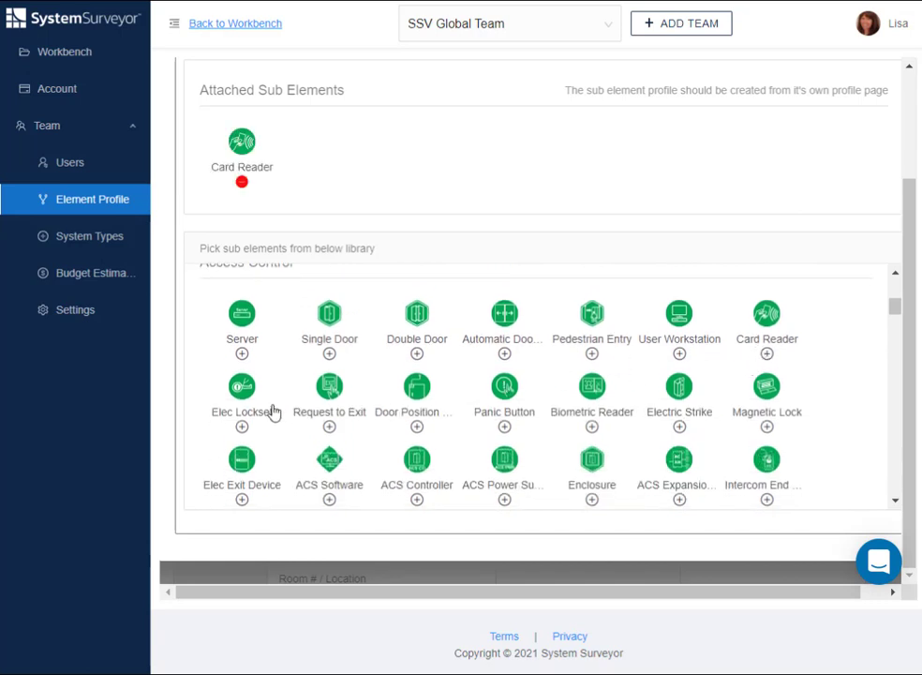
{"action": "left_click", "coordinate": [242, 427]}
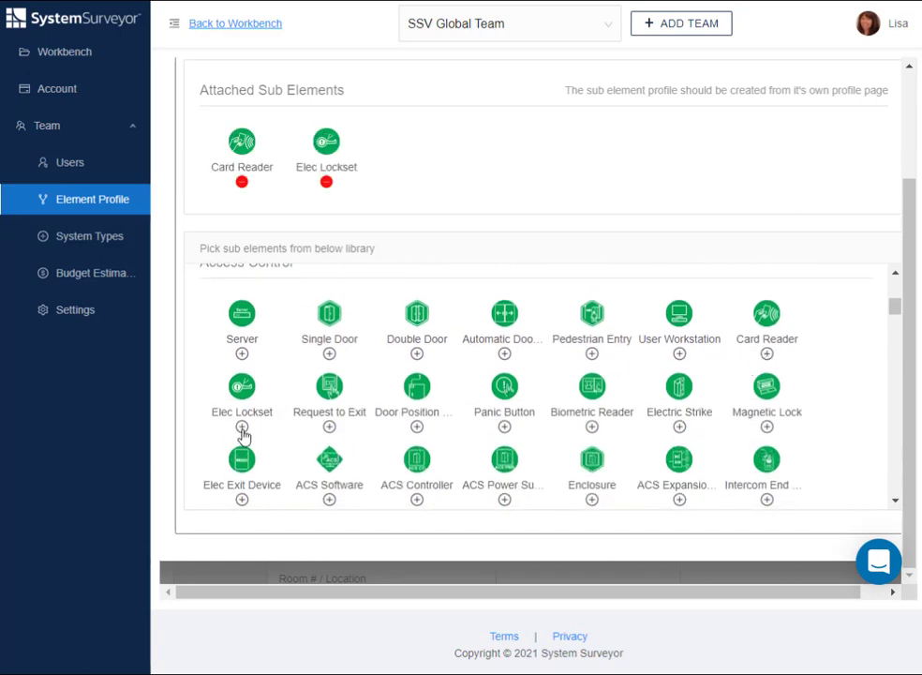
{"action": "left_click", "coordinate": [329, 426]}
{"action": "left_click", "coordinate": [417, 426]}
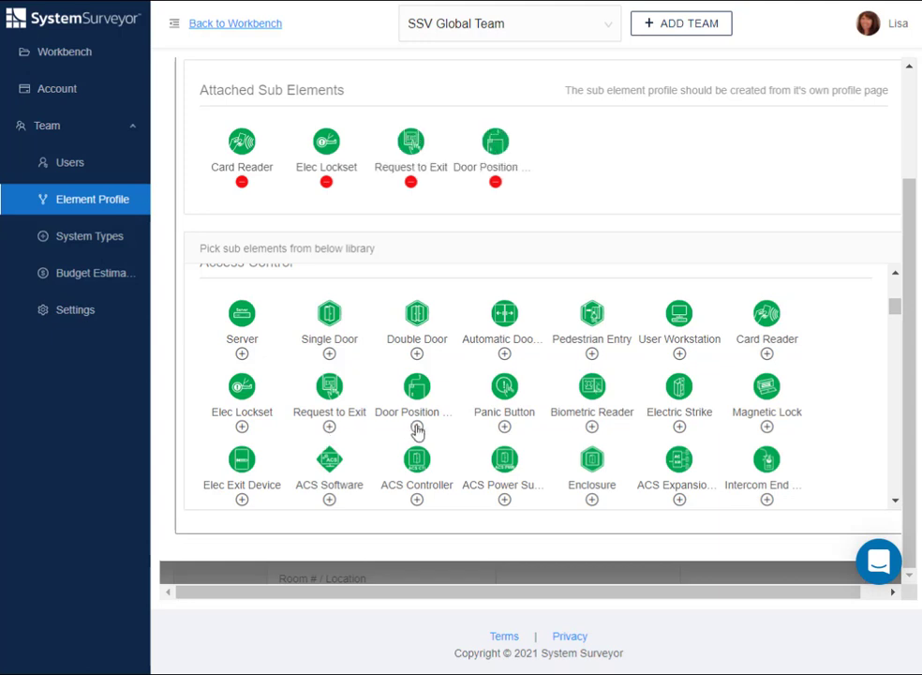
- Name the new door profile "Door Package 2" and save it
{"action": "scroll", "coordinate": [417, 429], "scroll_direction": "up", "scroll_amount": 5}
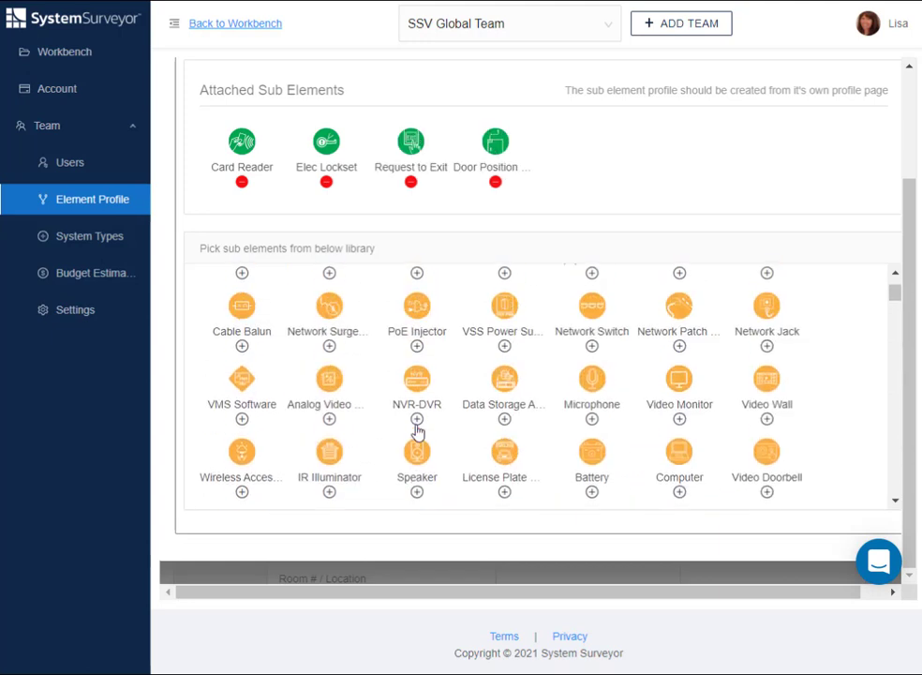
{"action": "scroll", "coordinate": [322, 242], "scroll_direction": "up", "scroll_amount": 3}
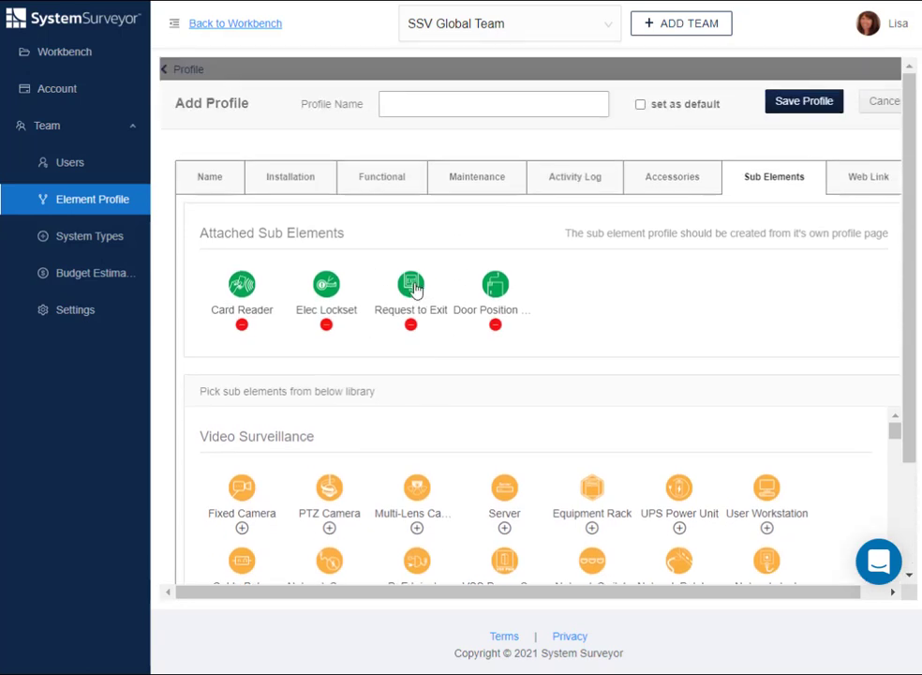
{"action": "left_click", "coordinate": [382, 104]}
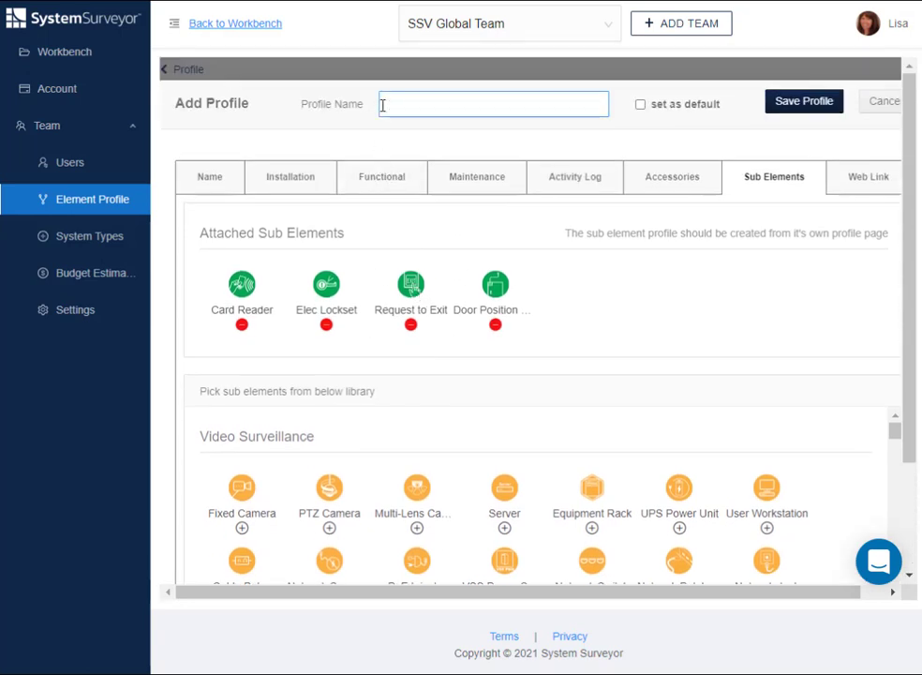
{"action": "type", "text": "Door Package 2"}
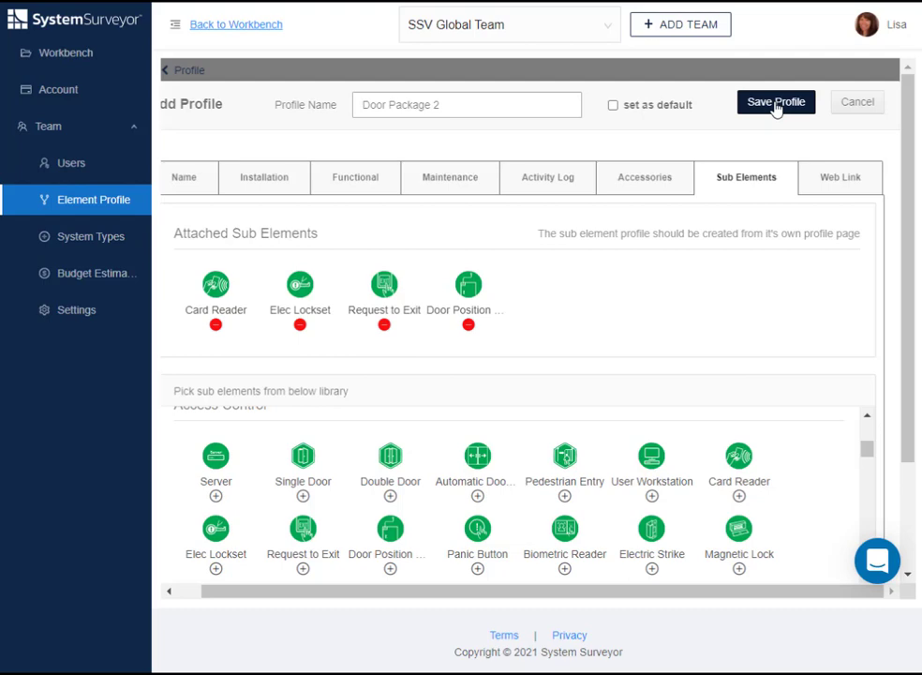
{"action": "left_click", "coordinate": [776, 103]}
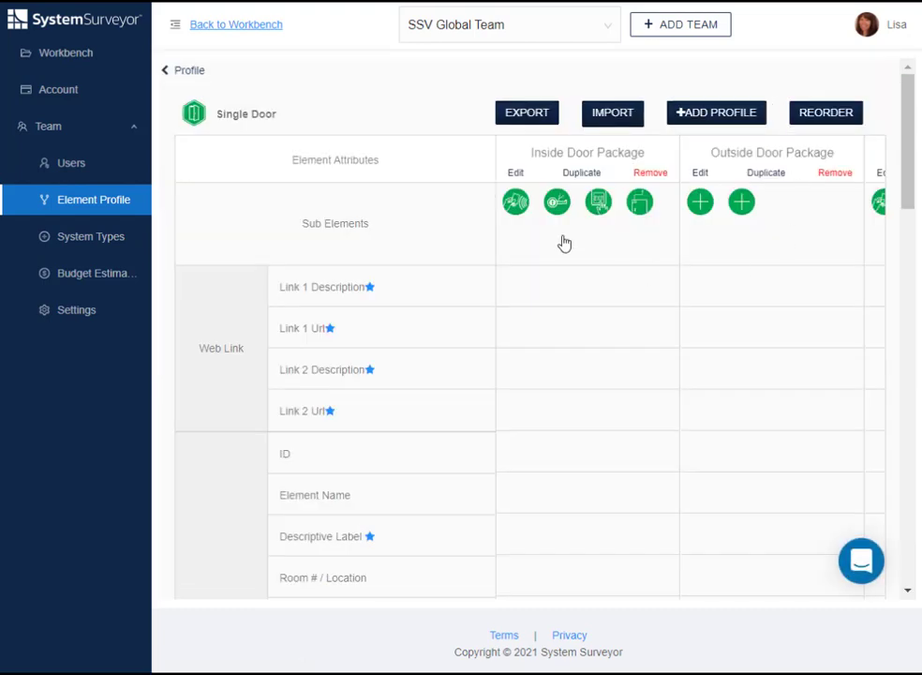
- Export the Card Reader element profile template from the Access Control elements and open the downloaded spreadsheet in Excel
{"action": "left_click", "coordinate": [183, 75]}
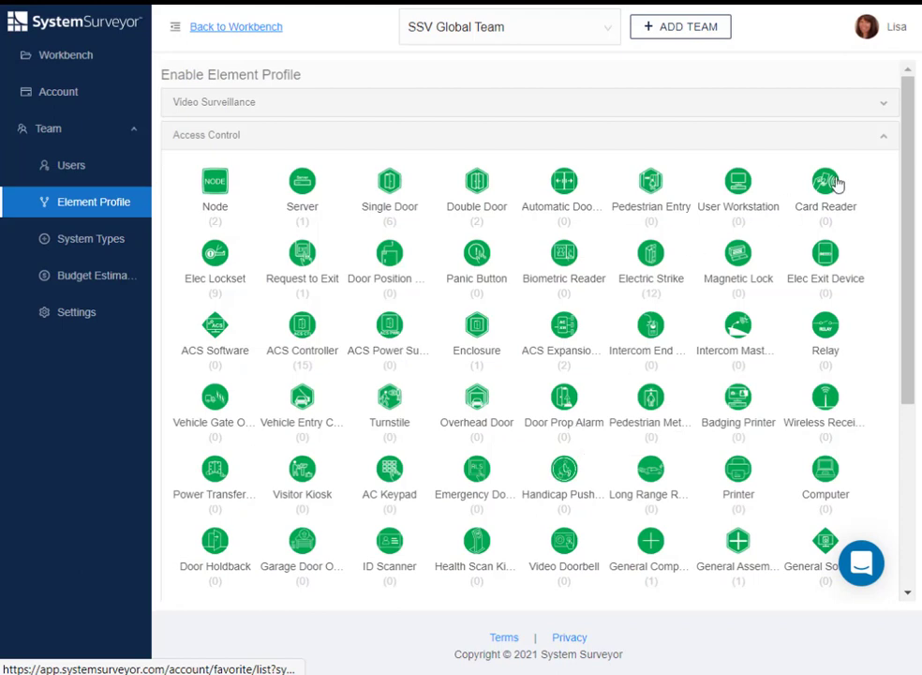
{"action": "left_click", "coordinate": [830, 181]}
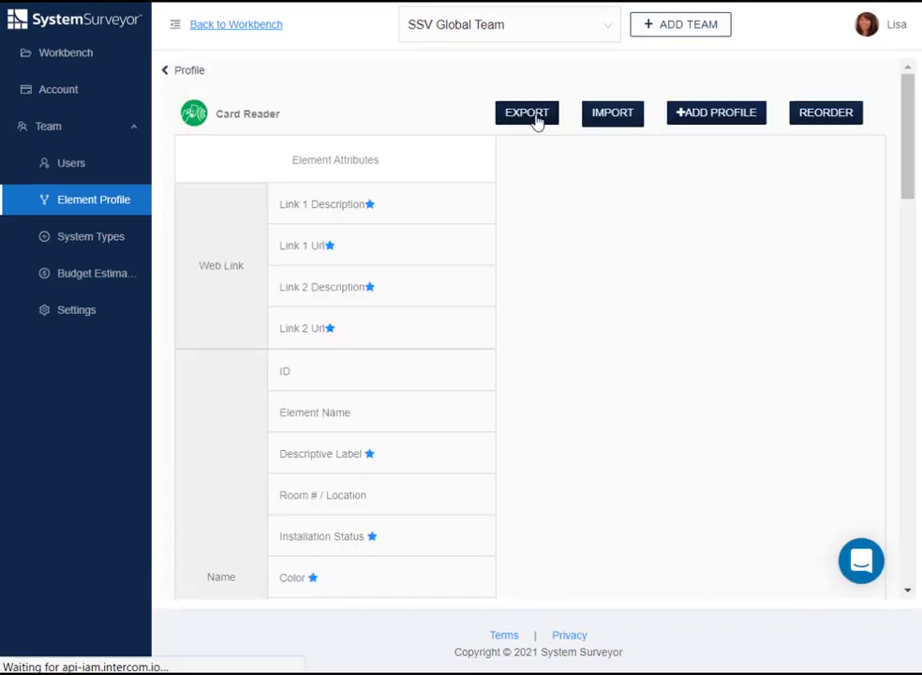
{"action": "left_click", "coordinate": [536, 120]}
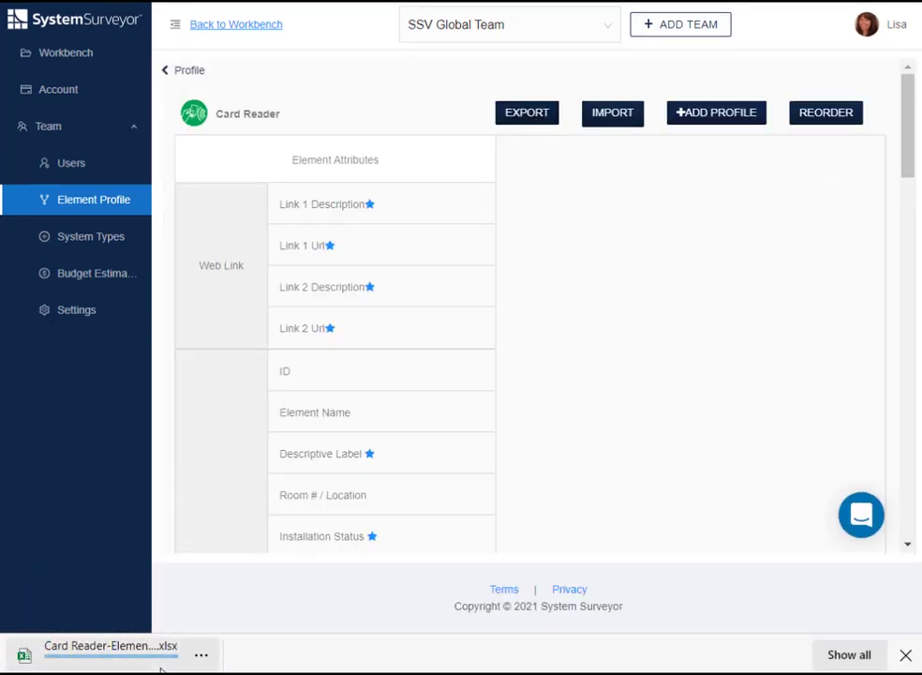
{"action": "left_click", "coordinate": [200, 654]}
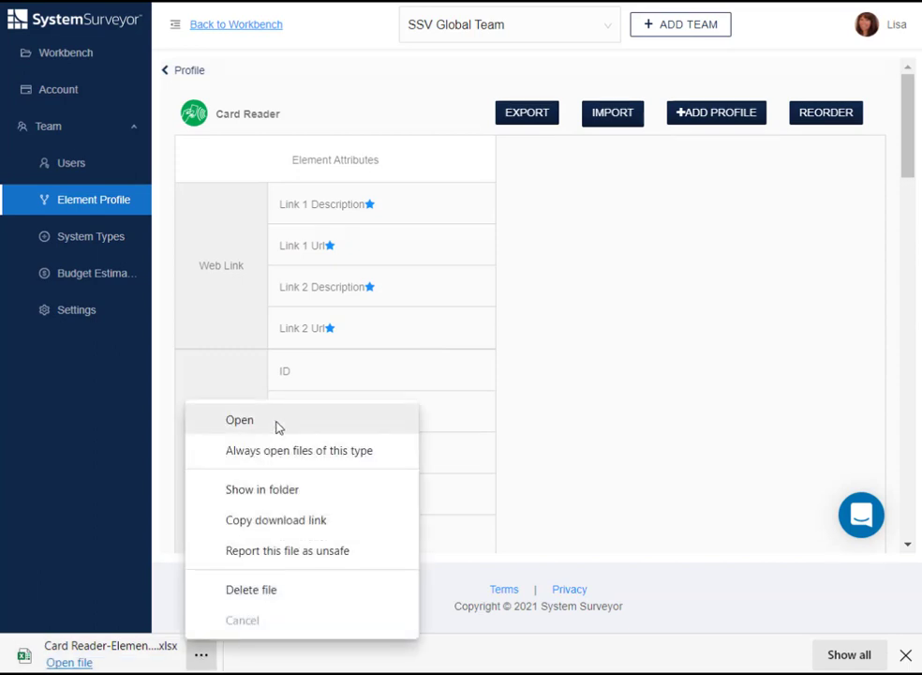
{"action": "left_click", "coordinate": [240, 420]}
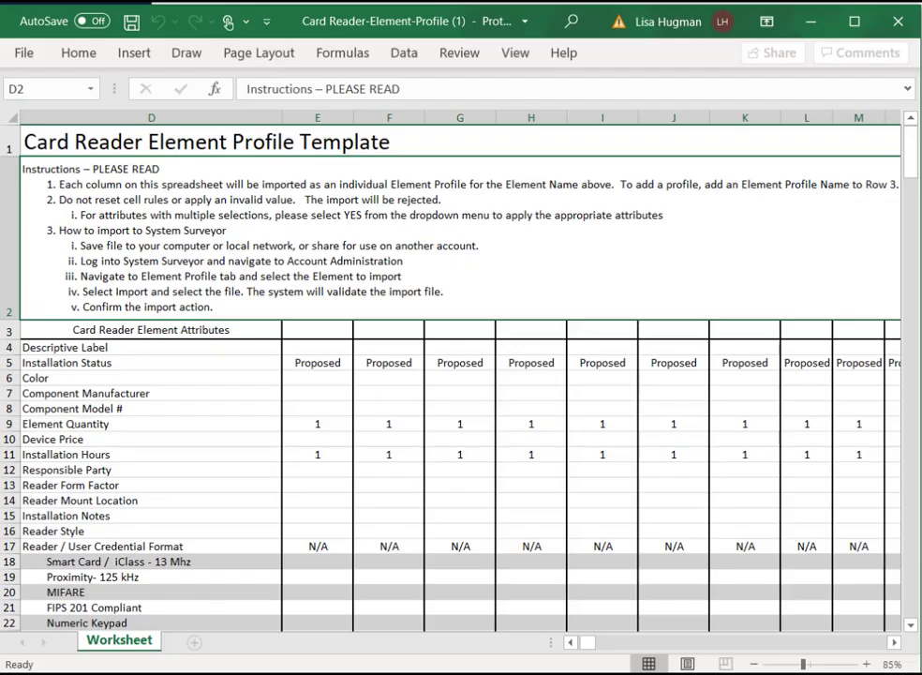
- Back in System Surveyor, import the Card Reader-Element-Profile file from the Element Profiles folder and look through the imported reader profiles
{"action": "mouse_move", "coordinate": [94, 674]}
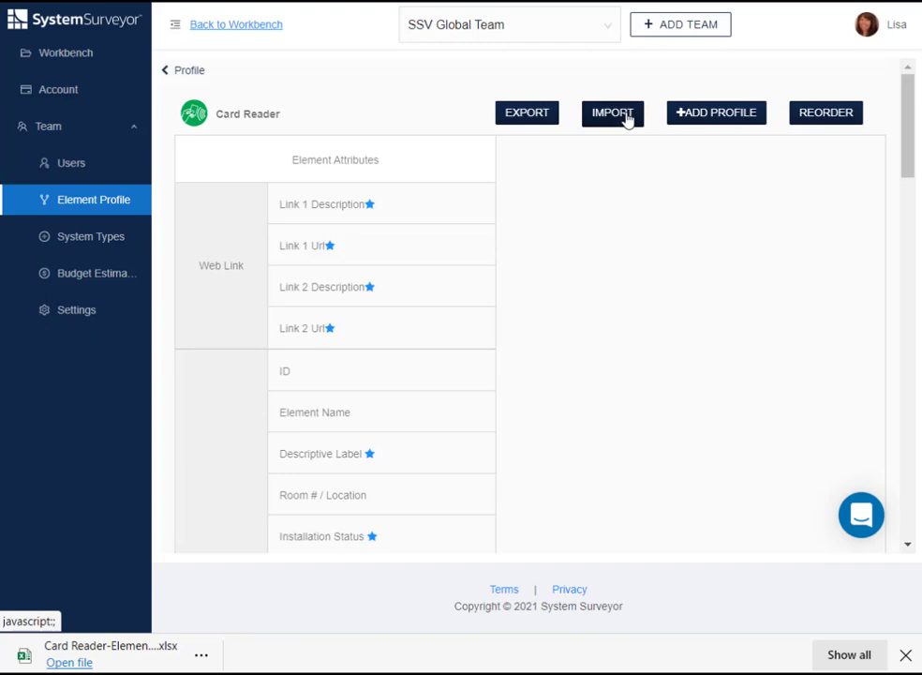
{"action": "left_click", "coordinate": [626, 116]}
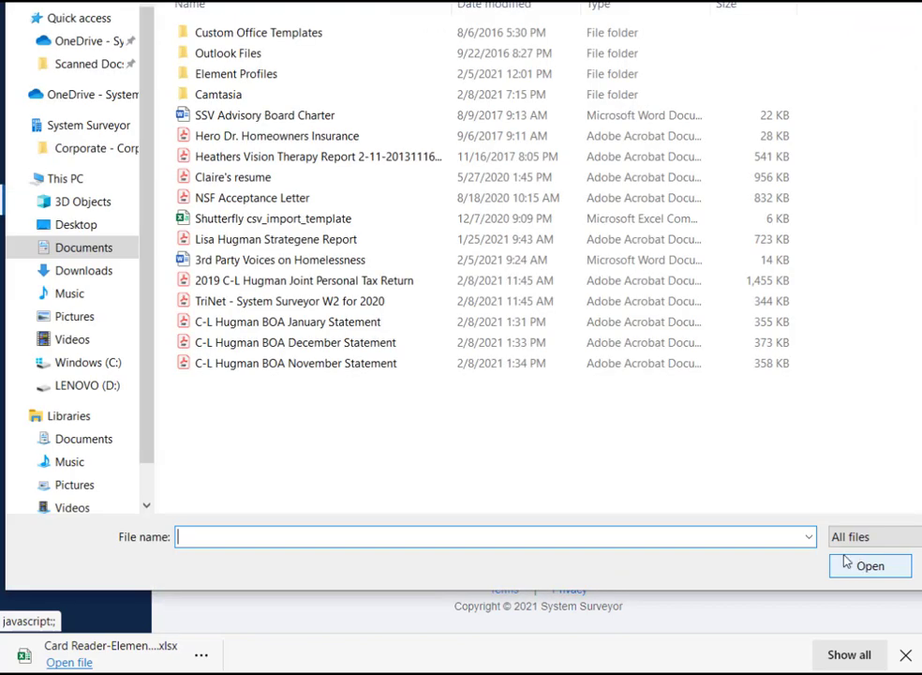
{"action": "double_click", "coordinate": [209, 75]}
{"action": "left_click", "coordinate": [207, 33]}
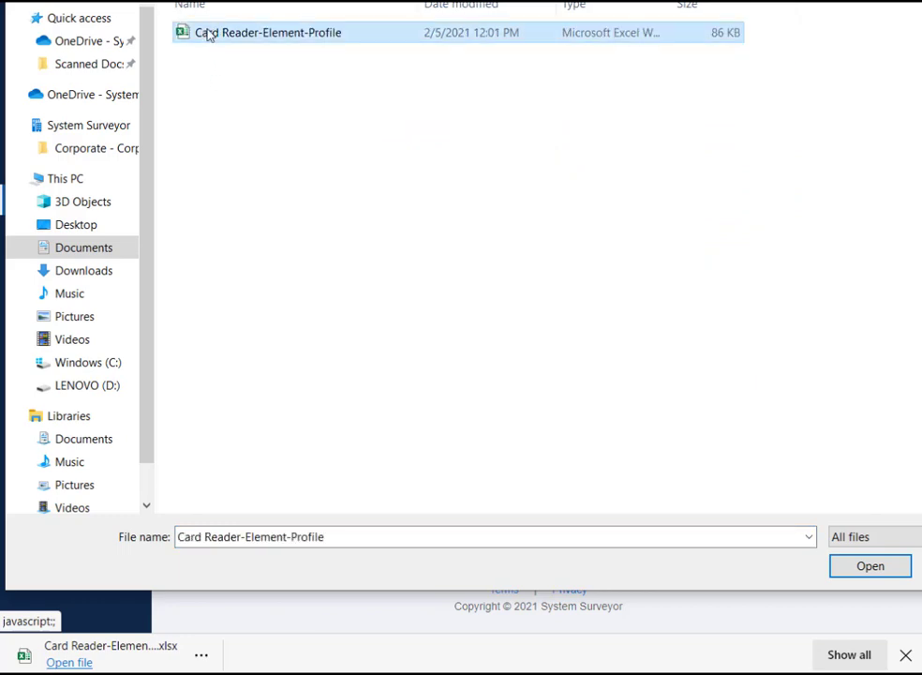
{"action": "left_click", "coordinate": [871, 566]}
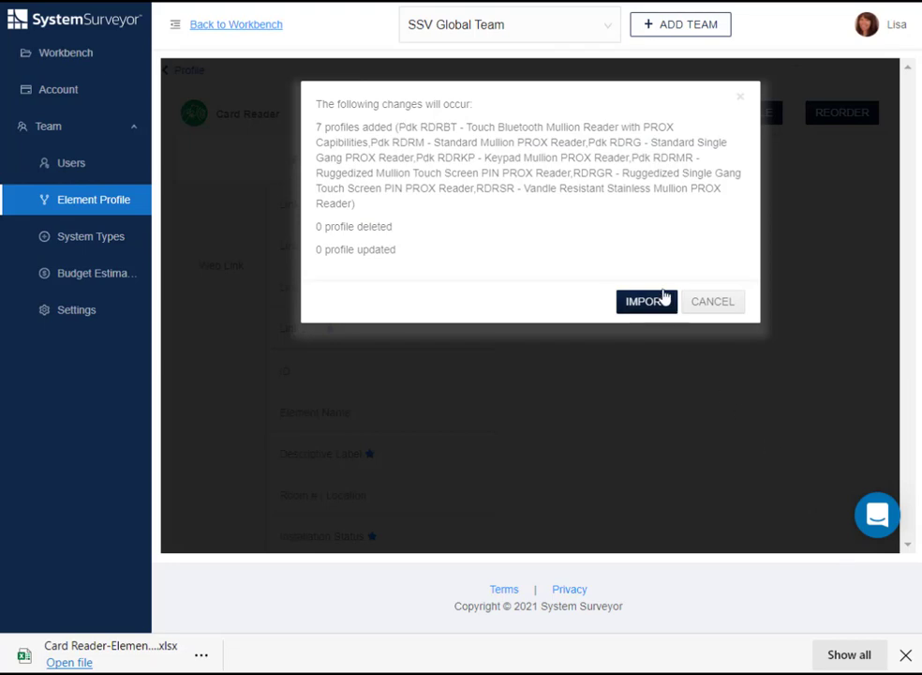
{"action": "left_click", "coordinate": [642, 303]}
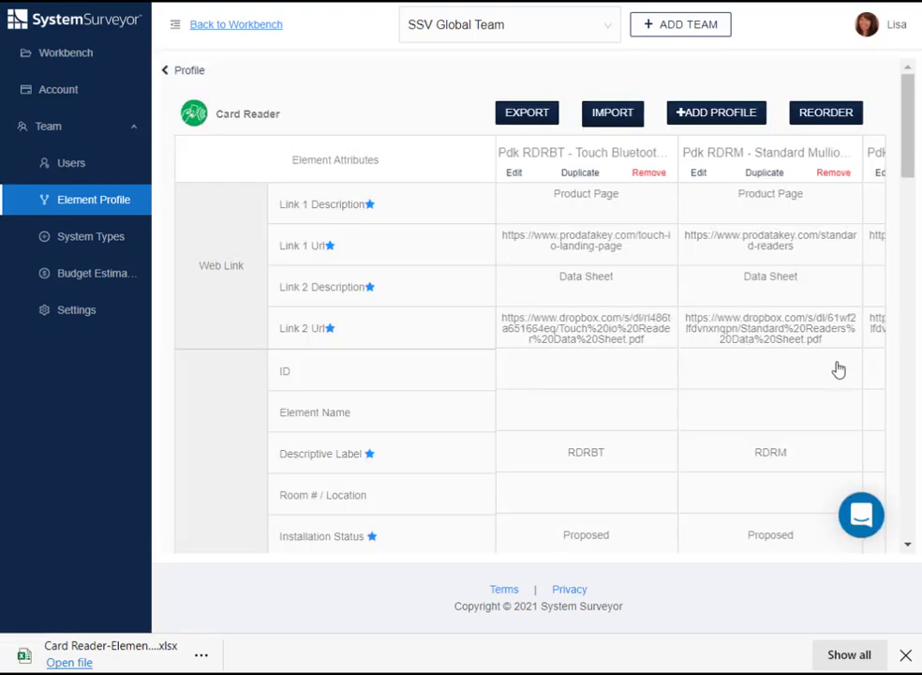
{"action": "scroll", "coordinate": [799, 363], "scroll_direction": "right", "scroll_amount": 1}
{"action": "left_click_drag", "start_coordinate": [799, 363], "coordinate": [653, 375]}
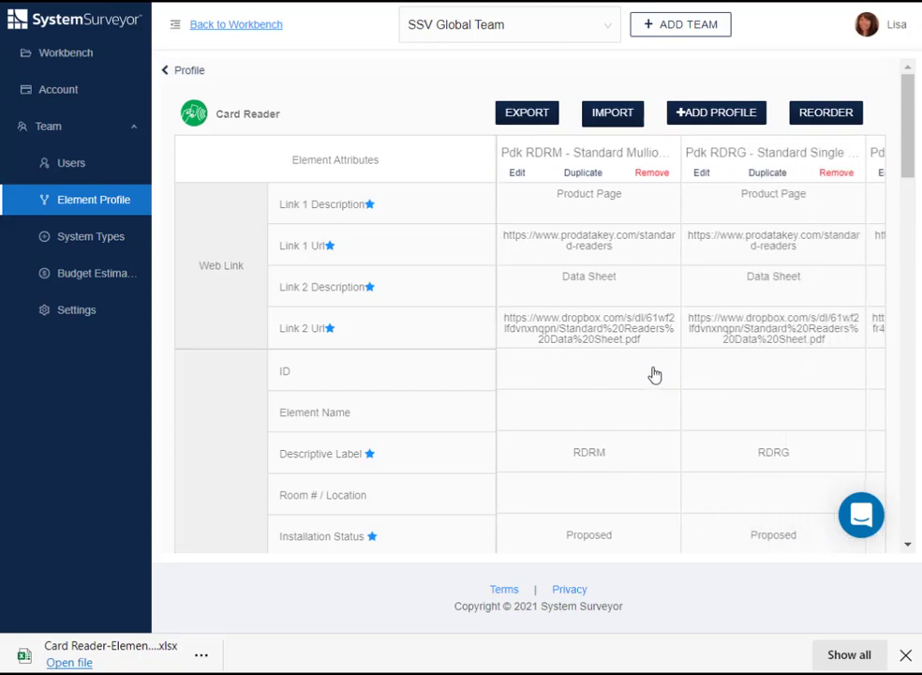